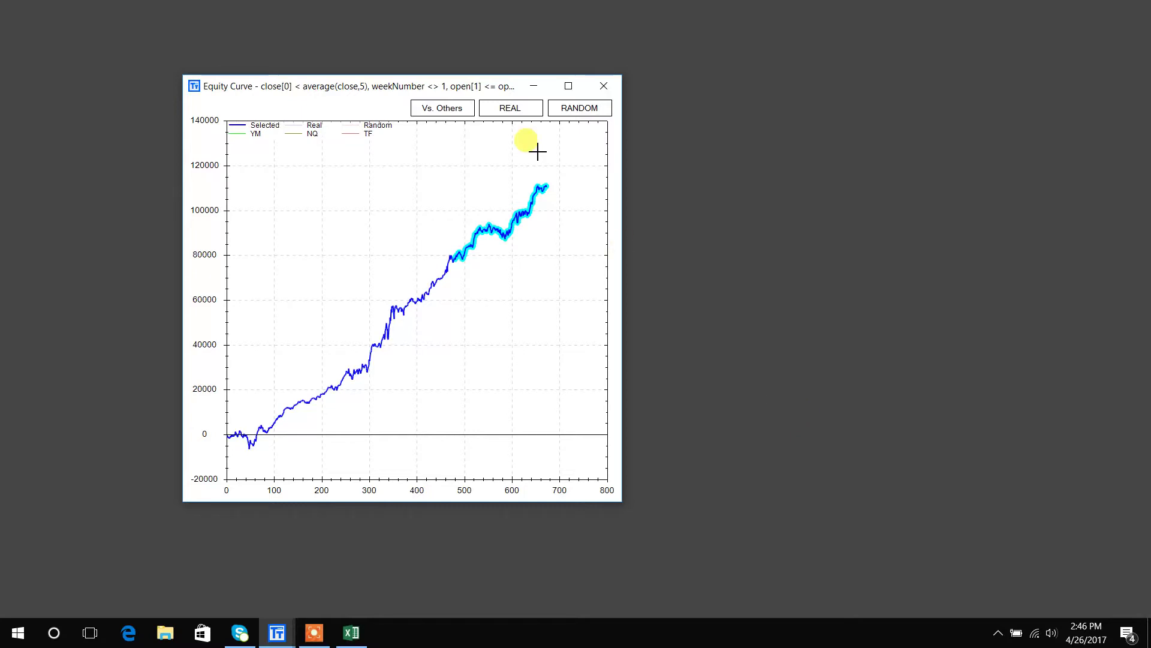
Step: Overlay the other real strategies' equity curves, hide them again, and preview the Trader's Toolbox windows
click(510, 108)
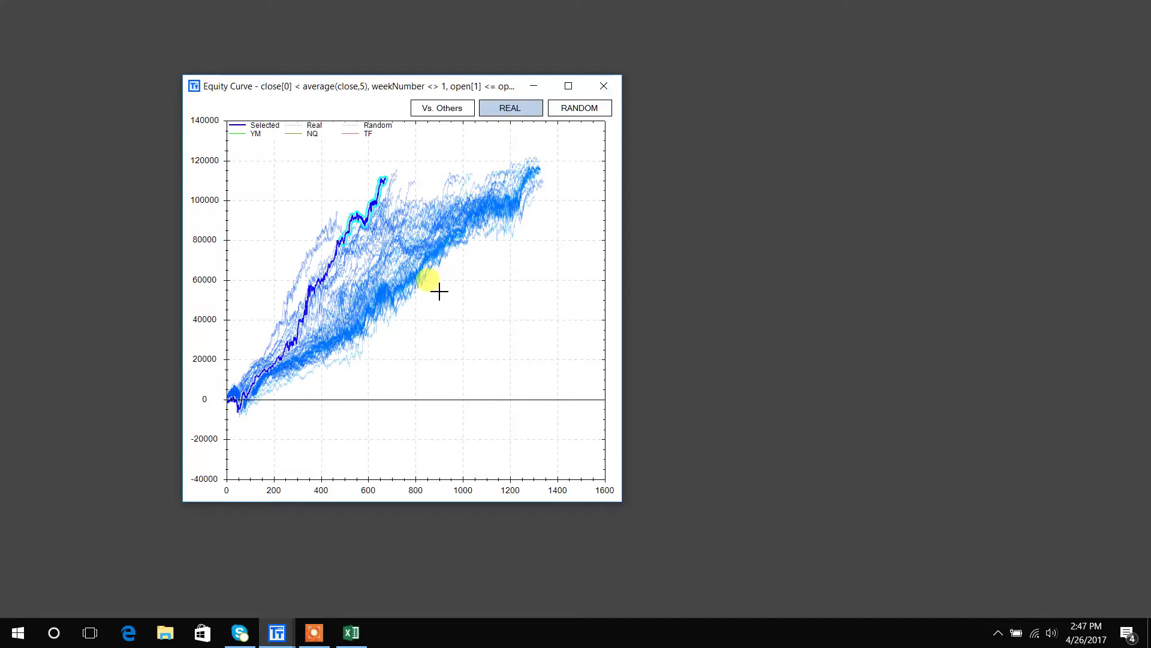
click(517, 113)
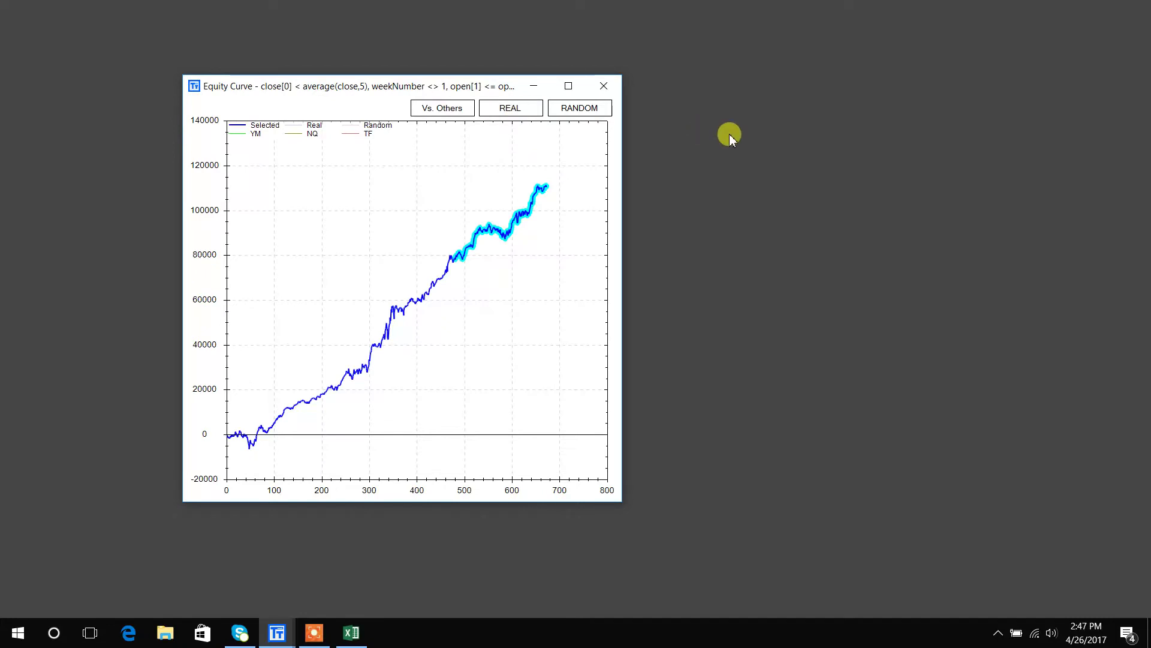
click(282, 641)
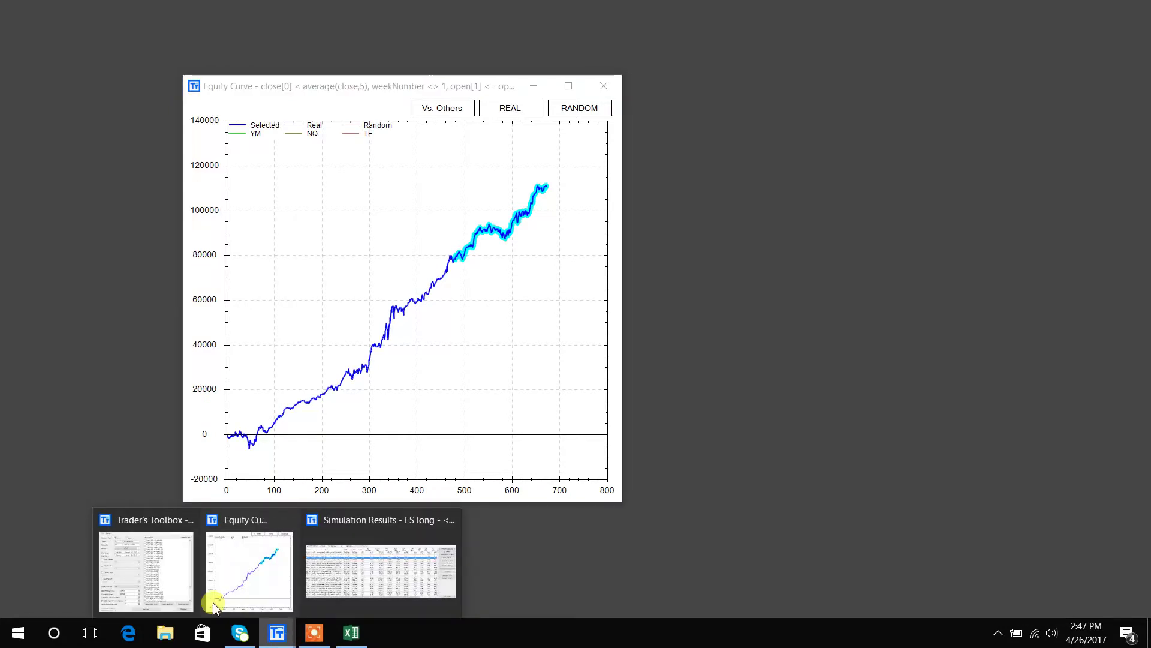
Step: Briefly view the Trader's Toolbox signal settings window, then minimize it to reveal the equity chart
click(165, 571)
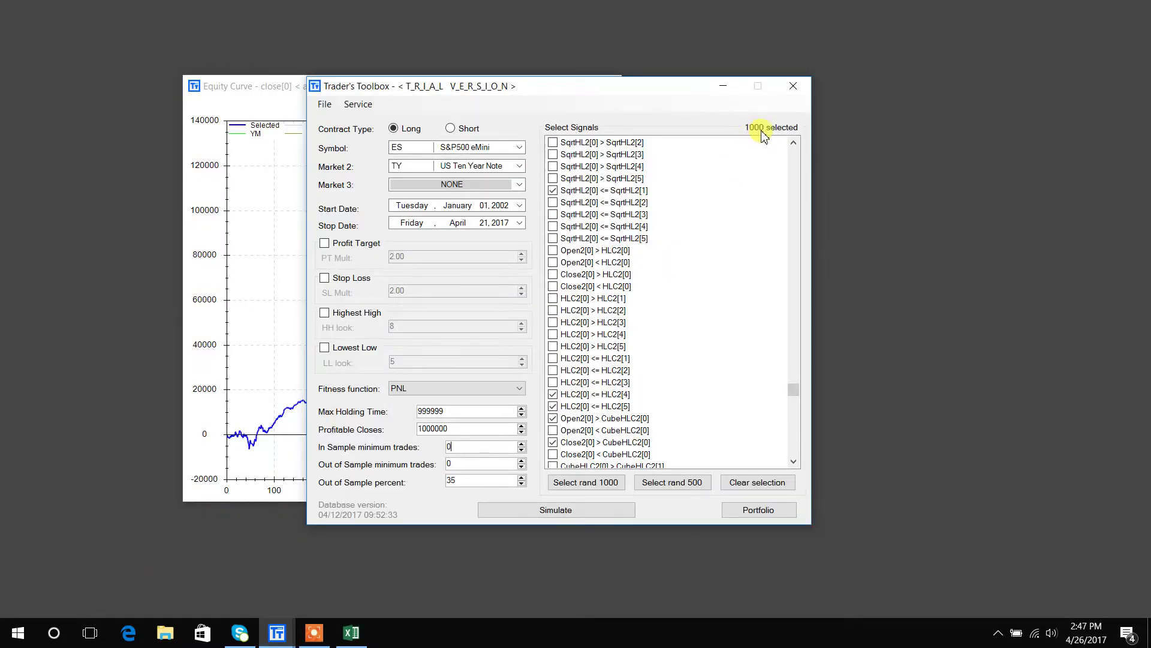
click(723, 86)
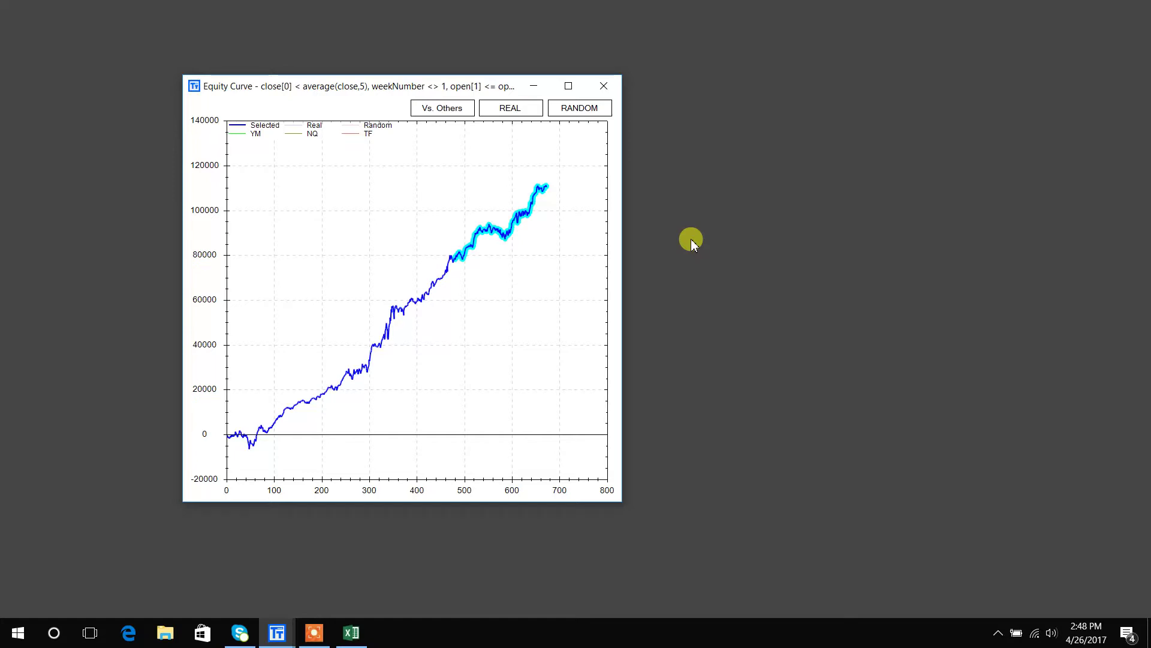
click(580, 108)
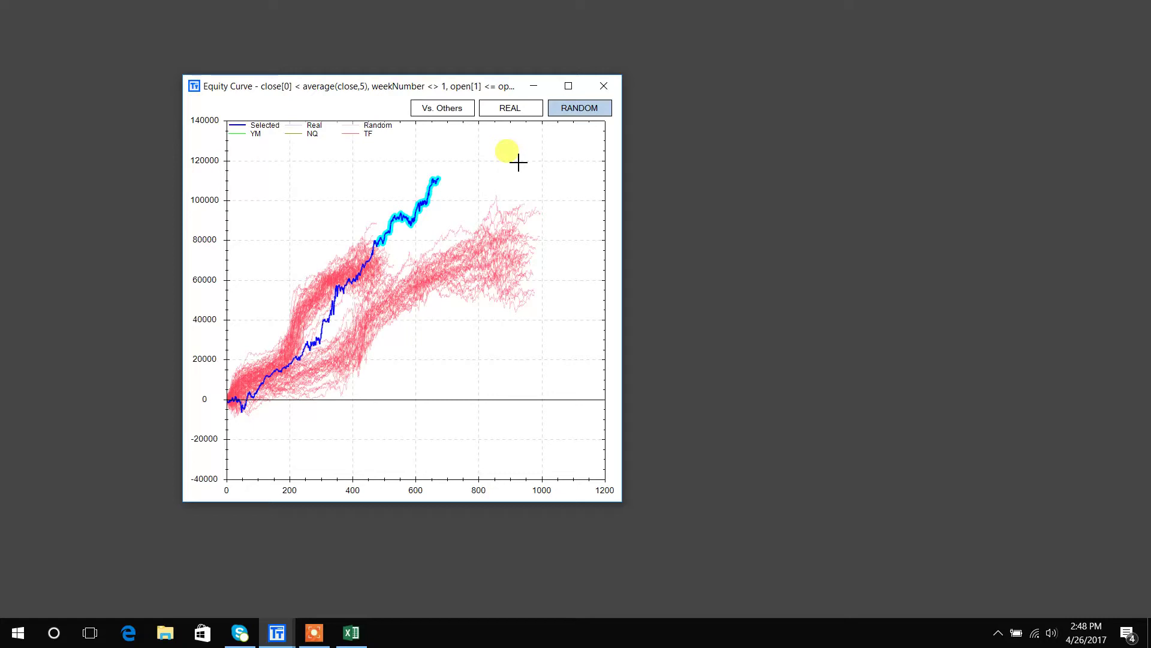
click(566, 112)
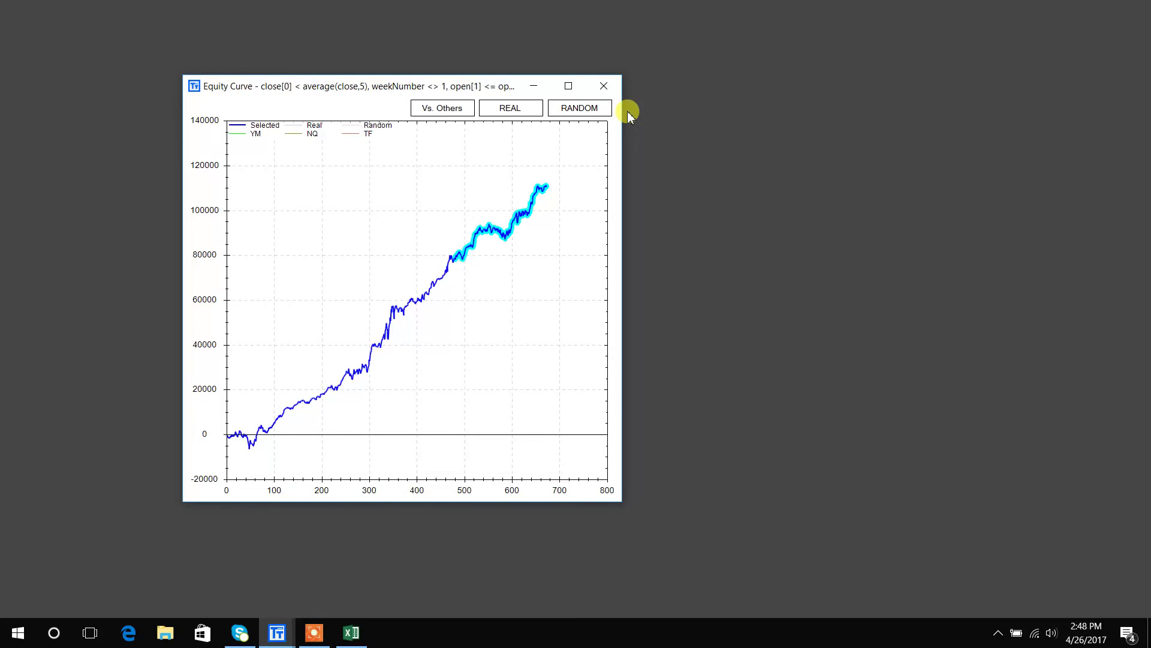
Step: From the Simulation Results table, review the Vs. Random histograms and close them
mouse_move(277, 629)
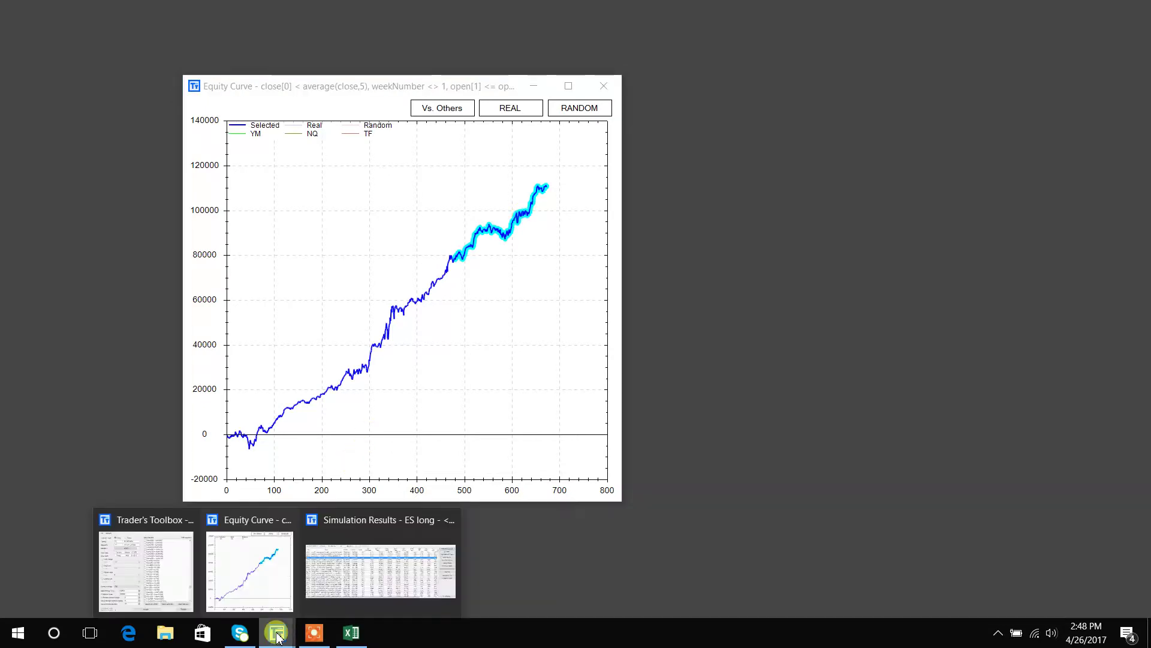
click(361, 563)
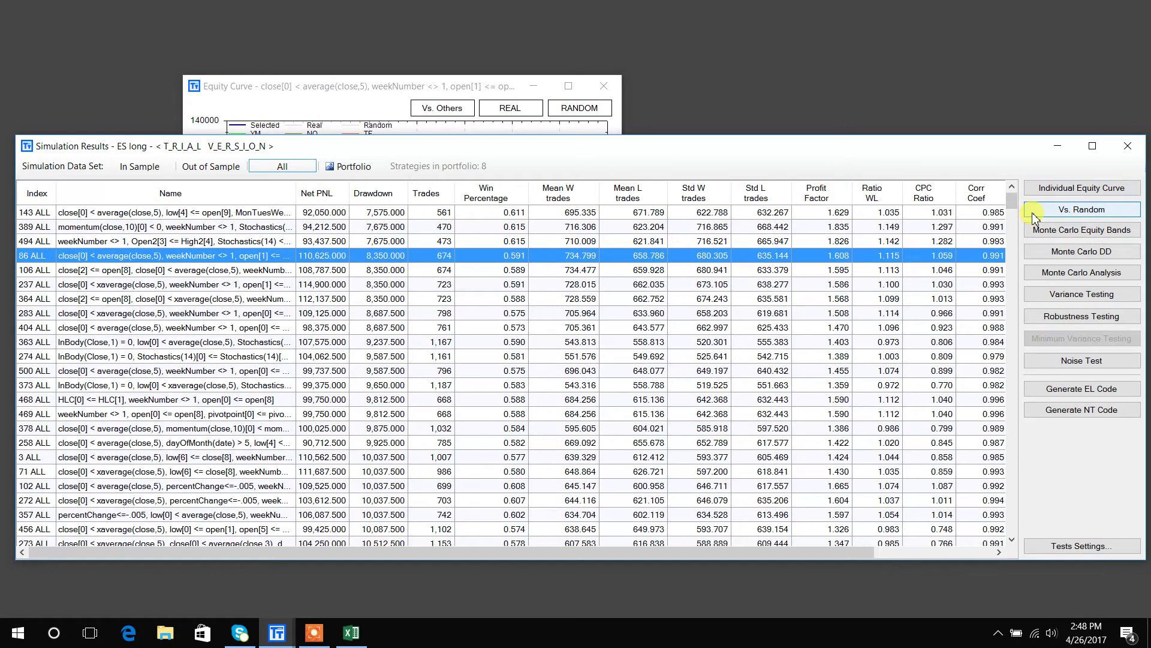
click(1034, 212)
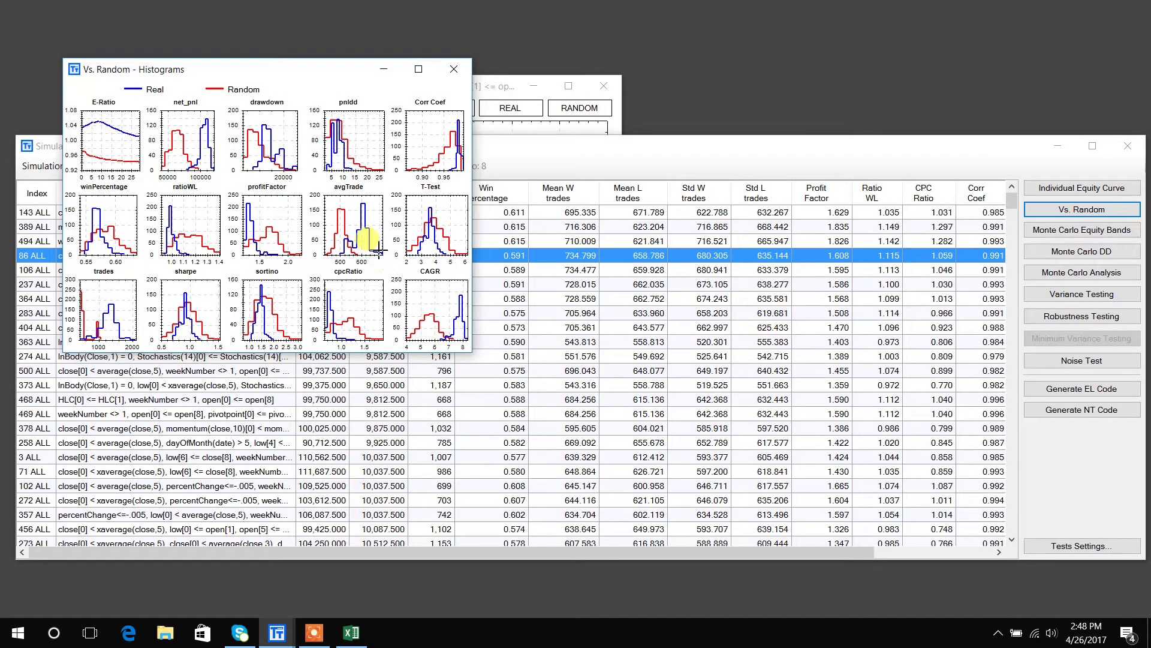
click(453, 69)
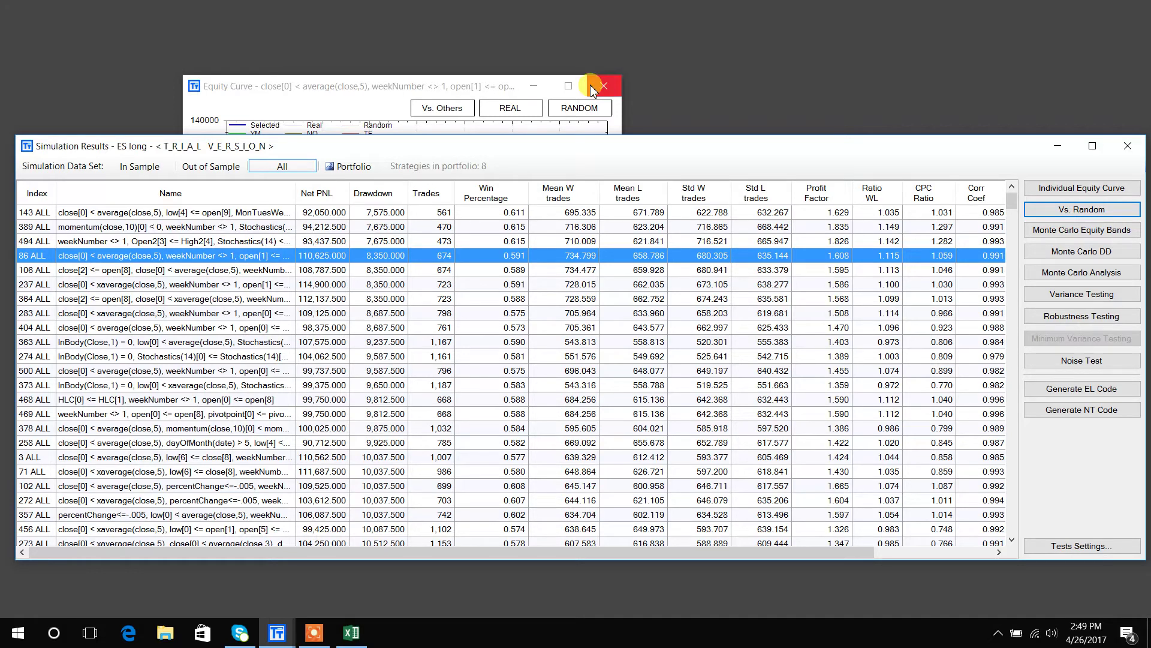
Step: Turn off the RANDOM curves on the equity chart, restore Simulation Results, then switch to Excel
click(583, 112)
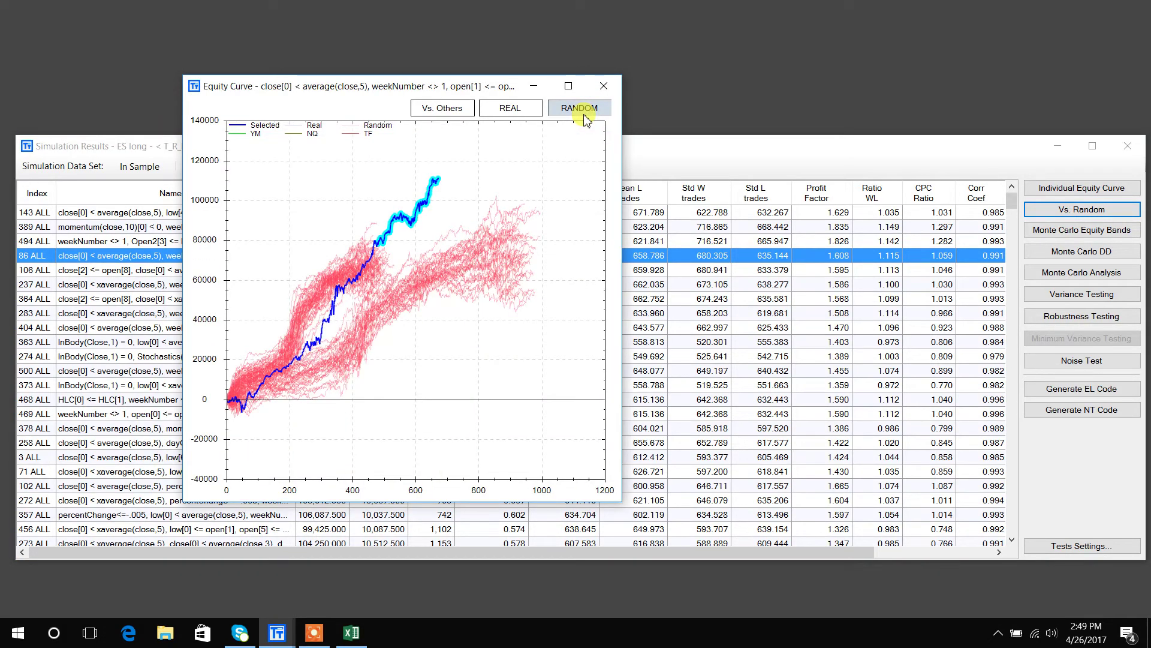
click(585, 116)
click(688, 152)
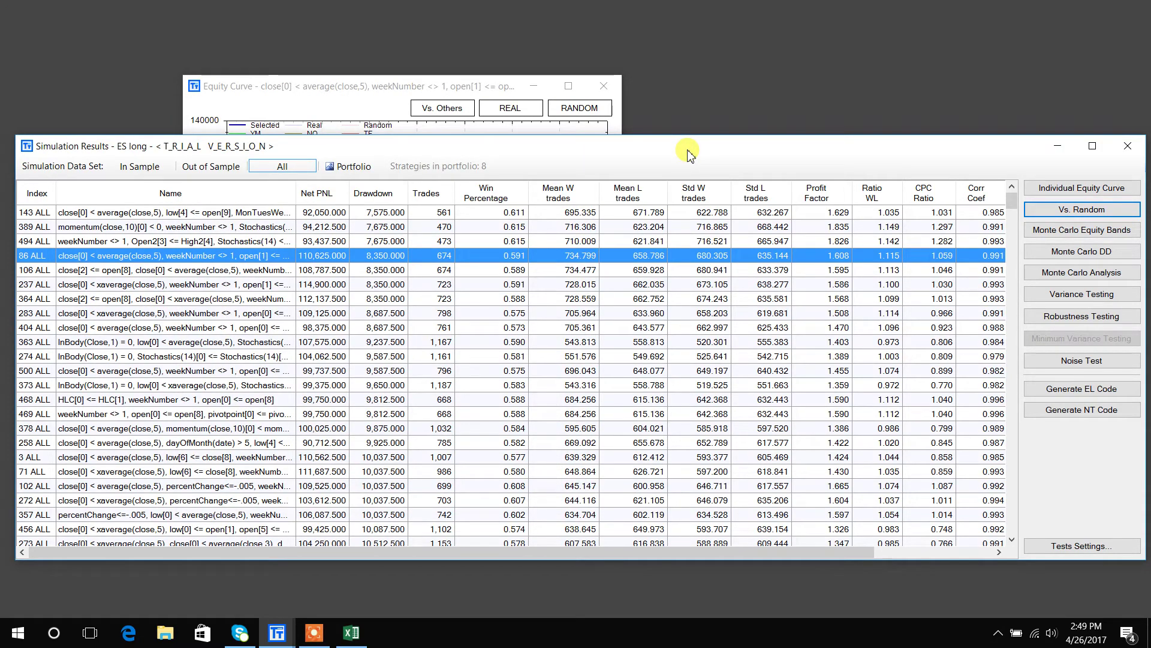
click(353, 635)
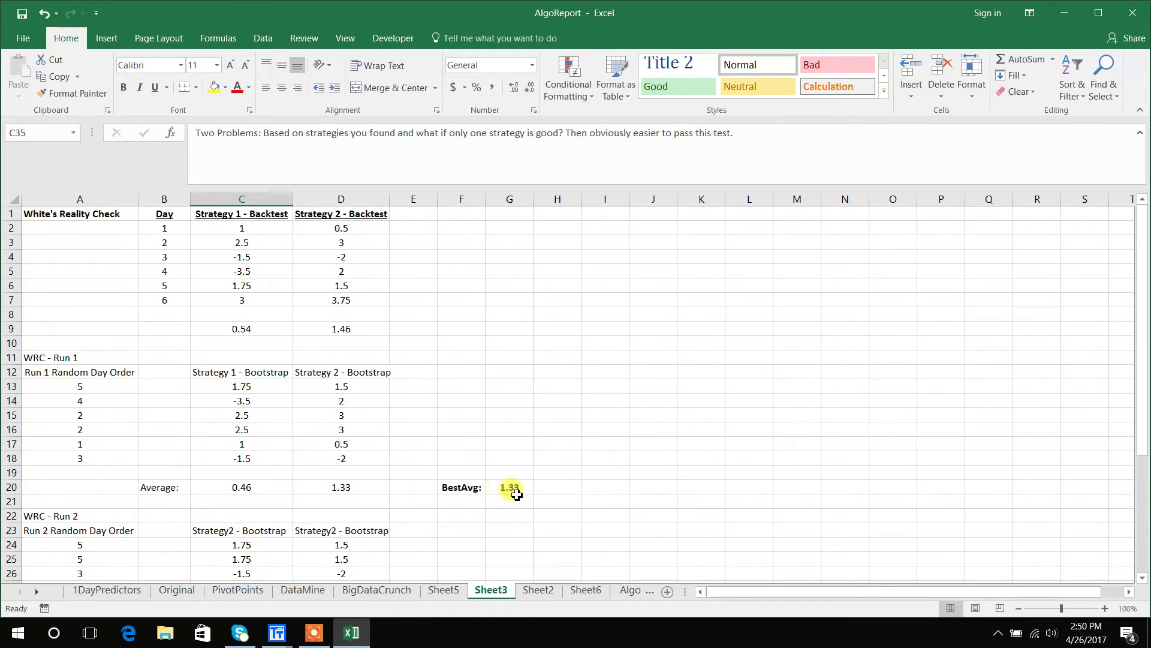
Step: Scroll Sheet3 down to show White's Reality Check Run 2, with BestAvg 0.54
drag(1147, 397, 1132, 473)
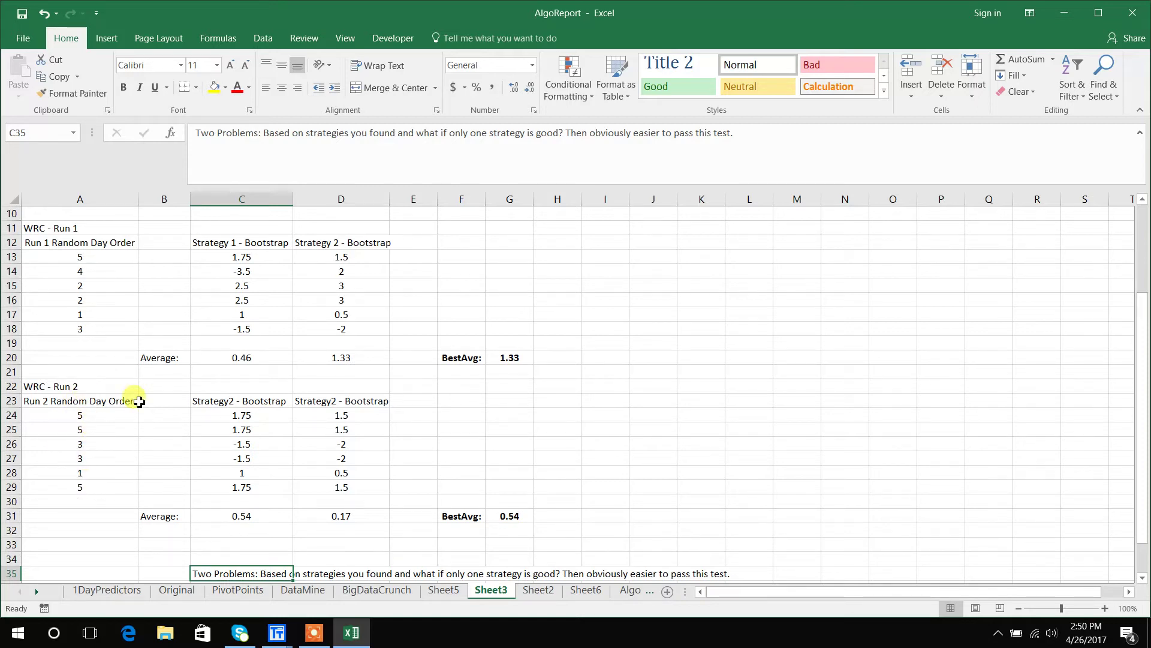
click(230, 402)
click(239, 133)
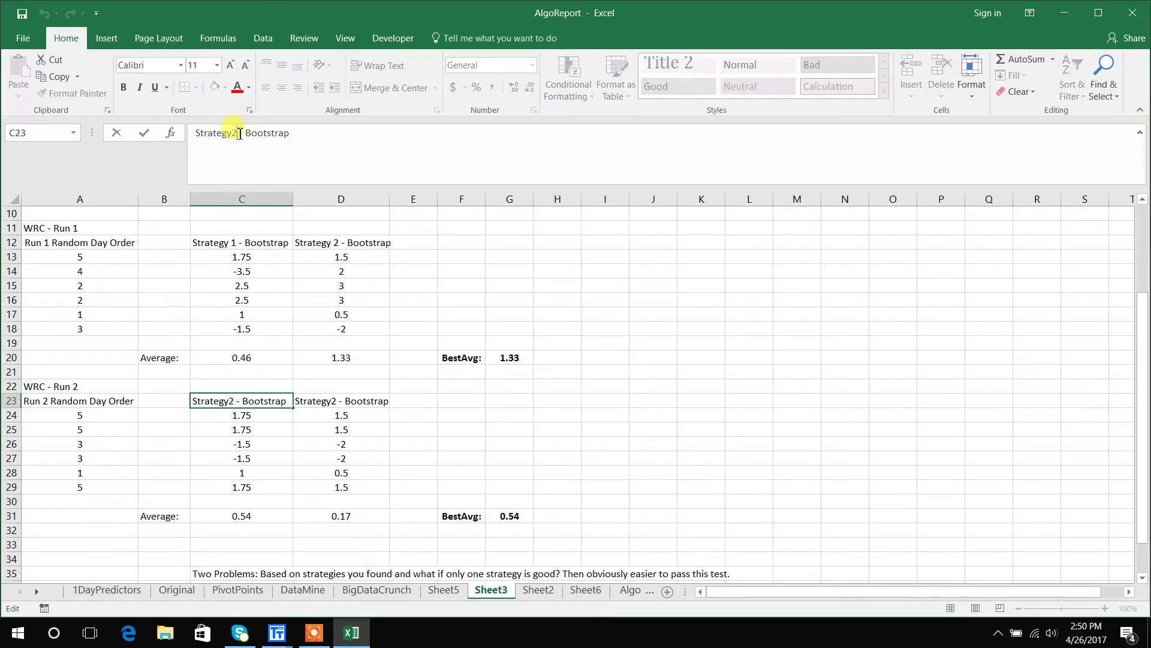
key(BackSpace)
text(1)
click(464, 428)
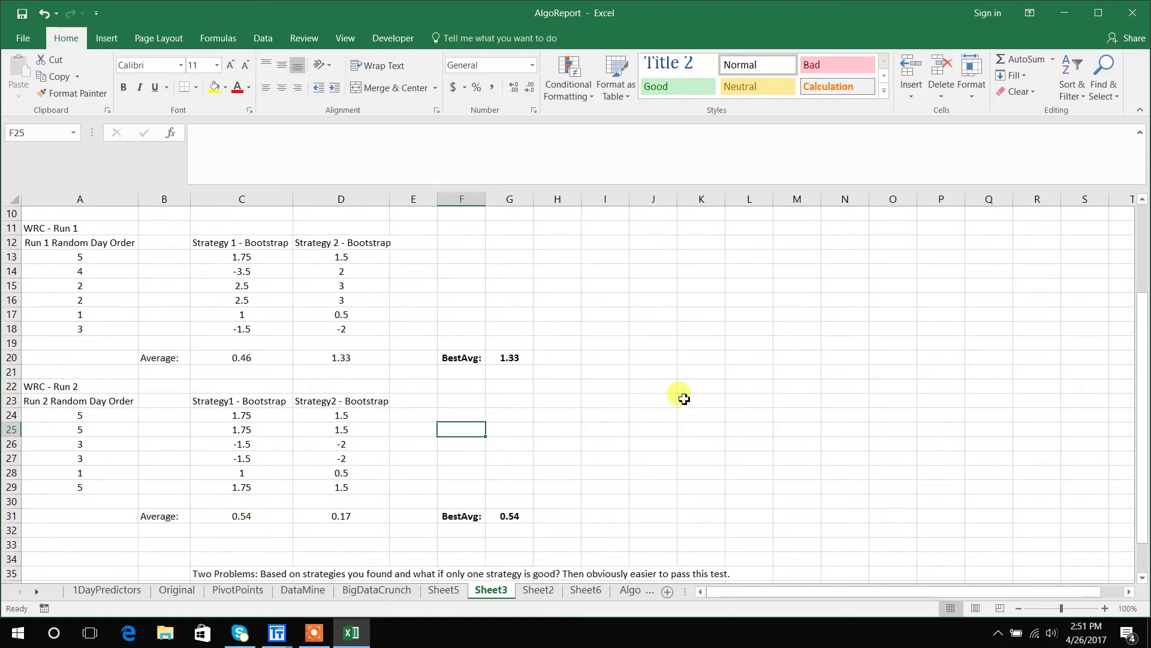
click(504, 201)
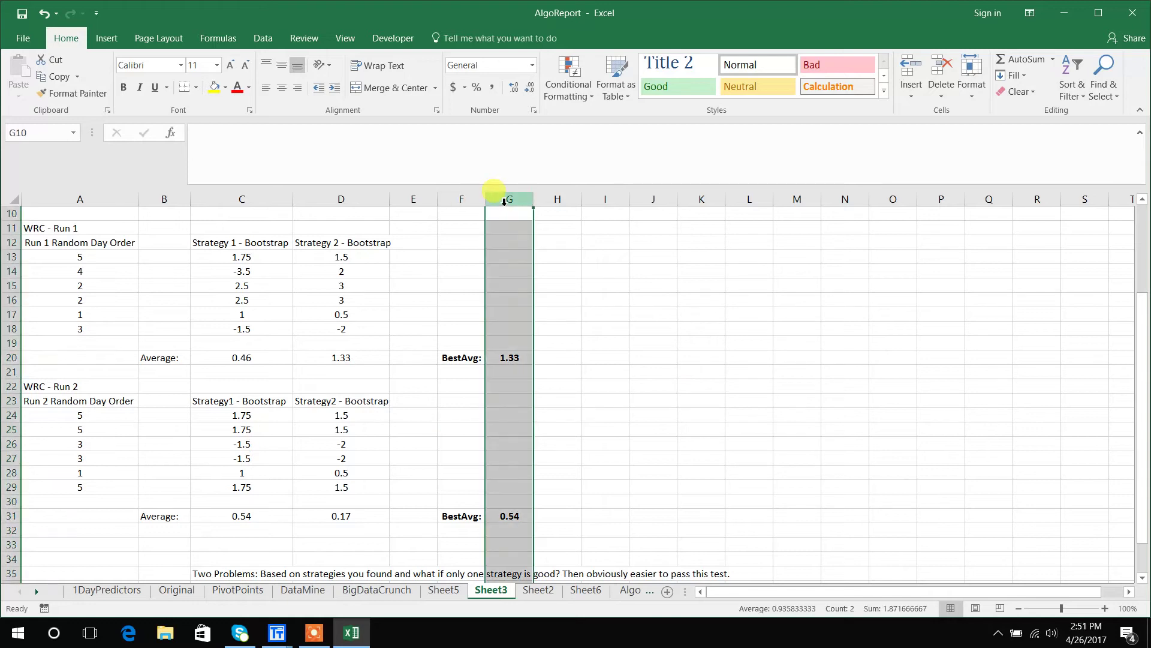
click(619, 388)
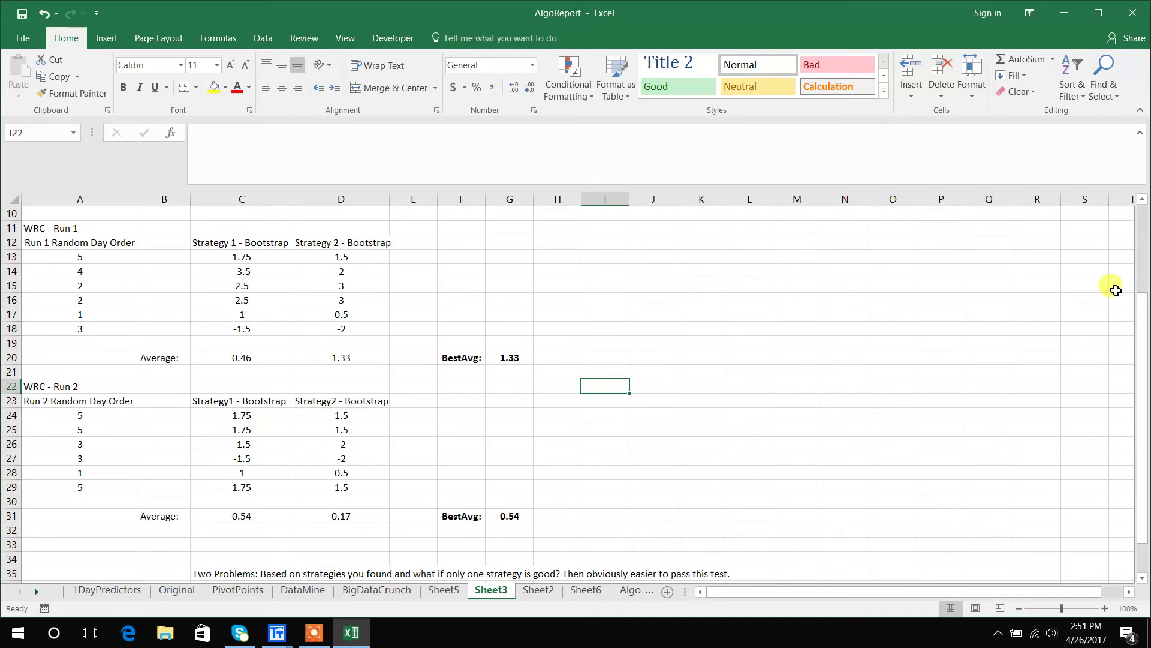
drag(1144, 312, 1146, 243)
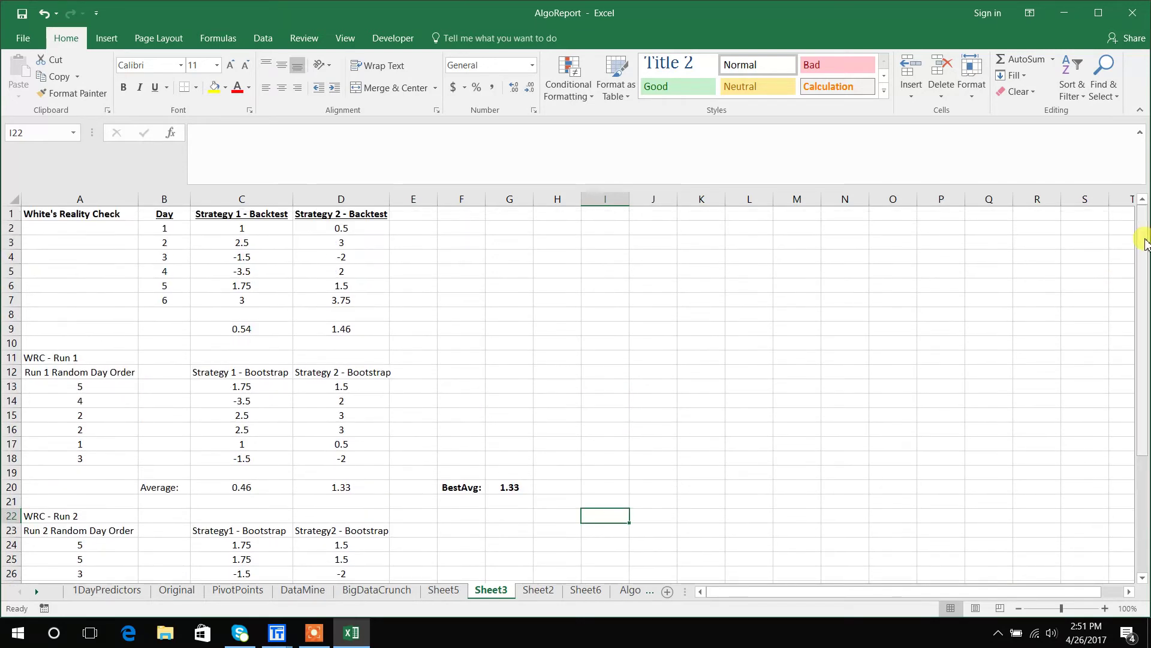
click(357, 332)
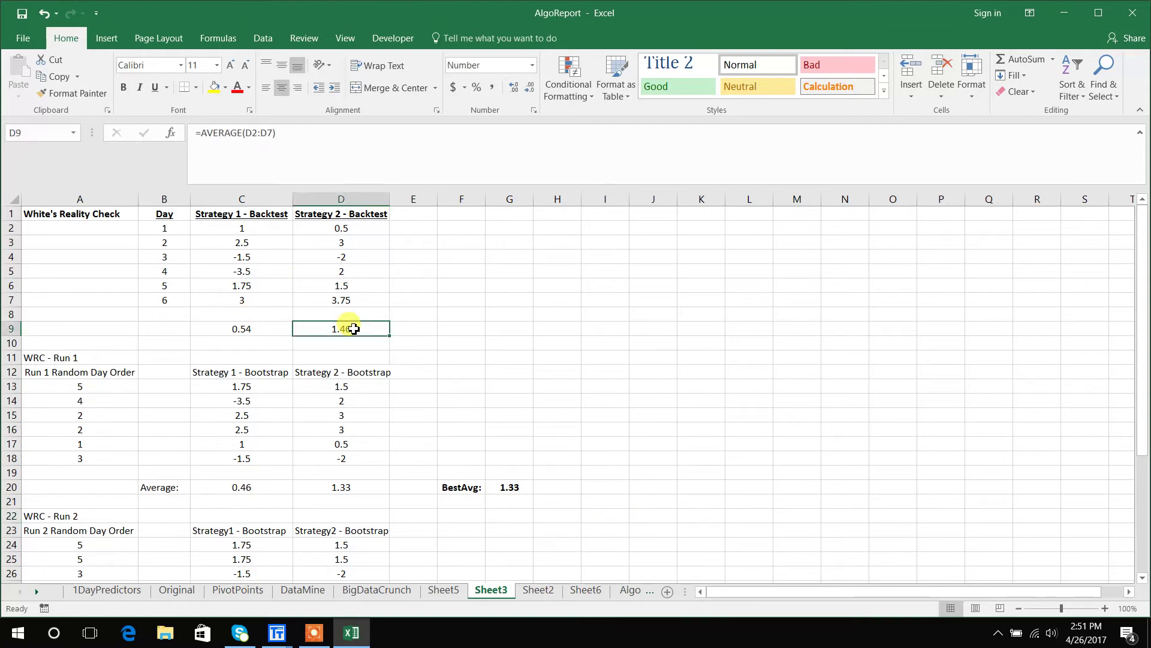
click(509, 199)
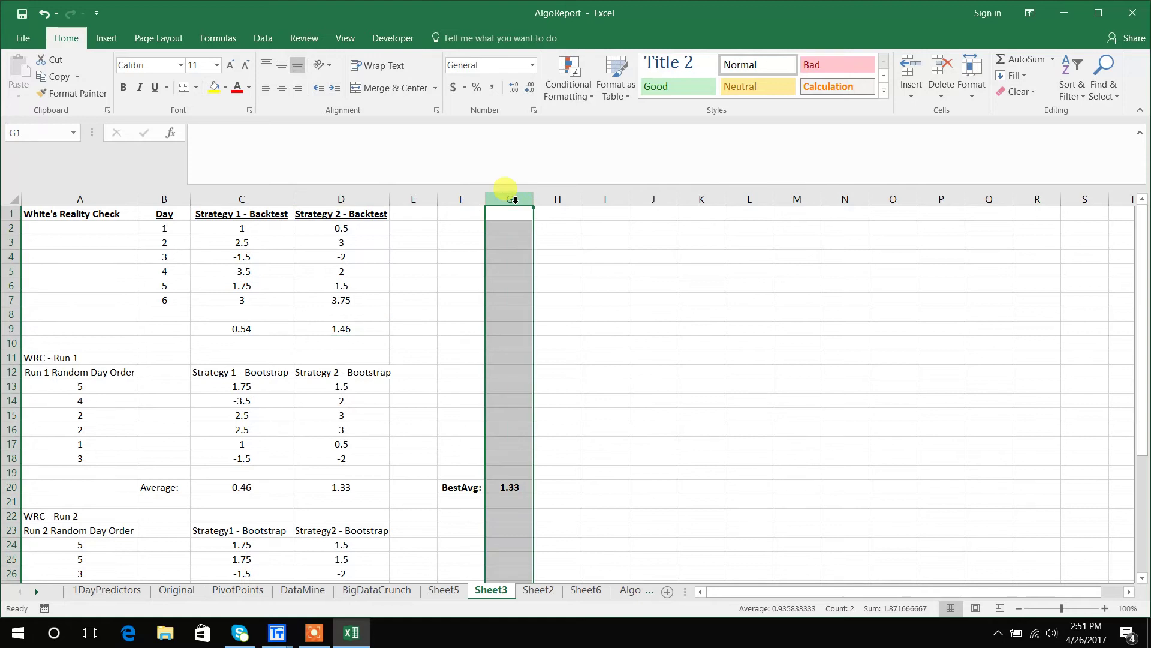
mouse_move(1142, 273)
mouse_down()
mouse_move(1125, 352)
mouse_move(1136, 282)
mouse_up()
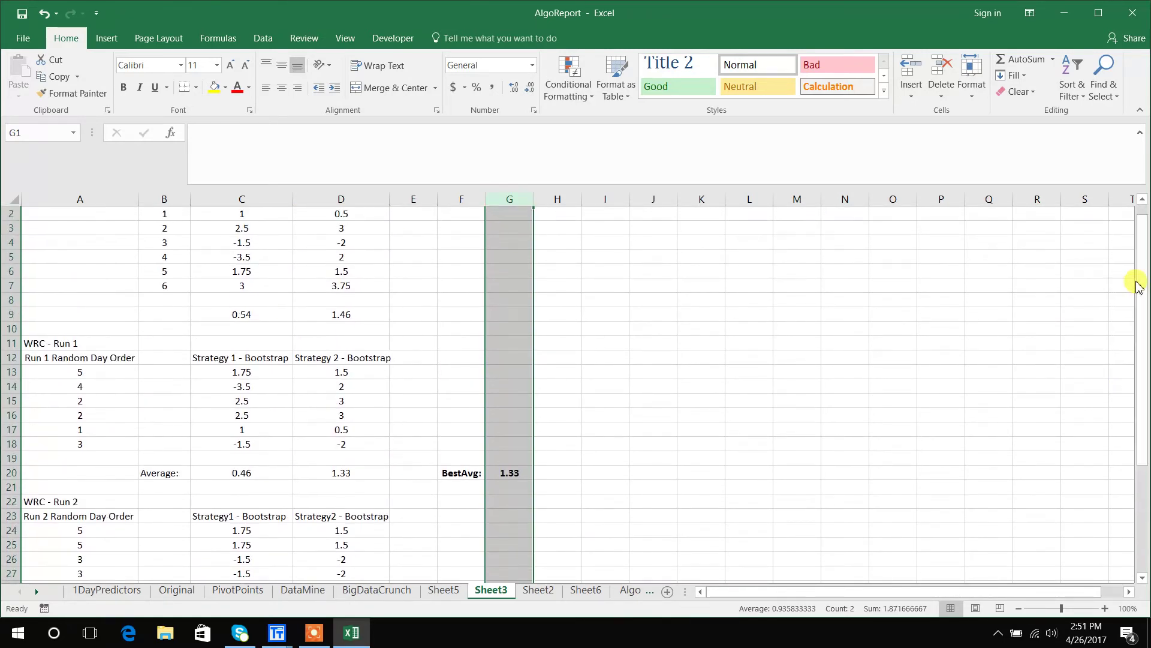
click(565, 327)
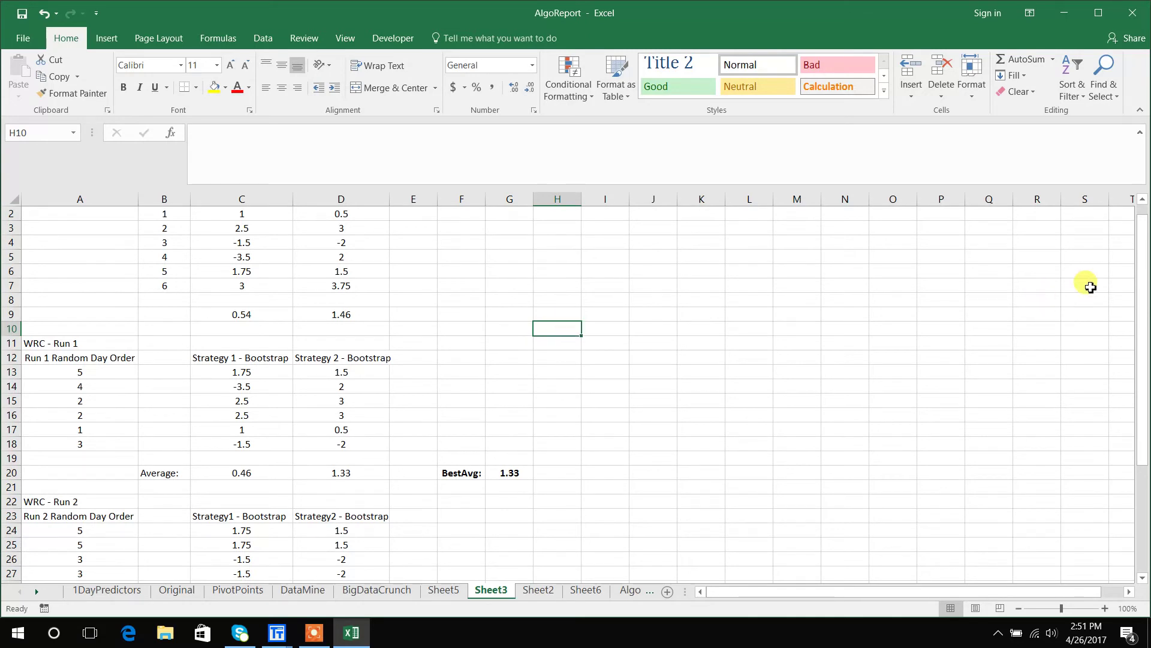
drag(1142, 281, 1140, 425)
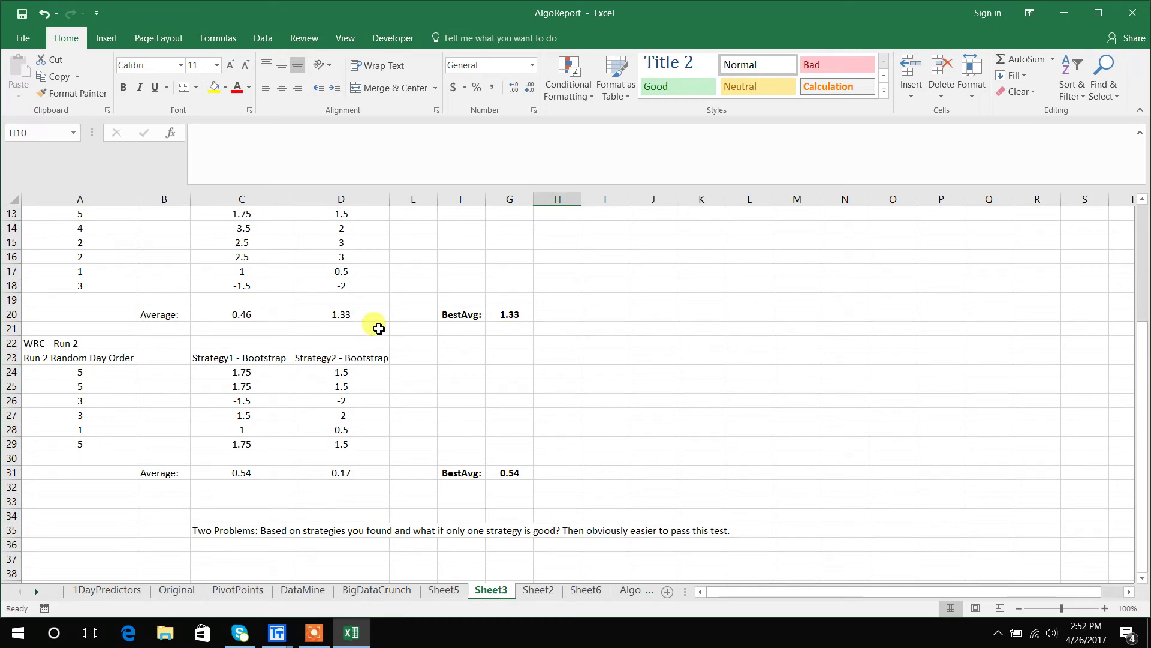
click(503, 199)
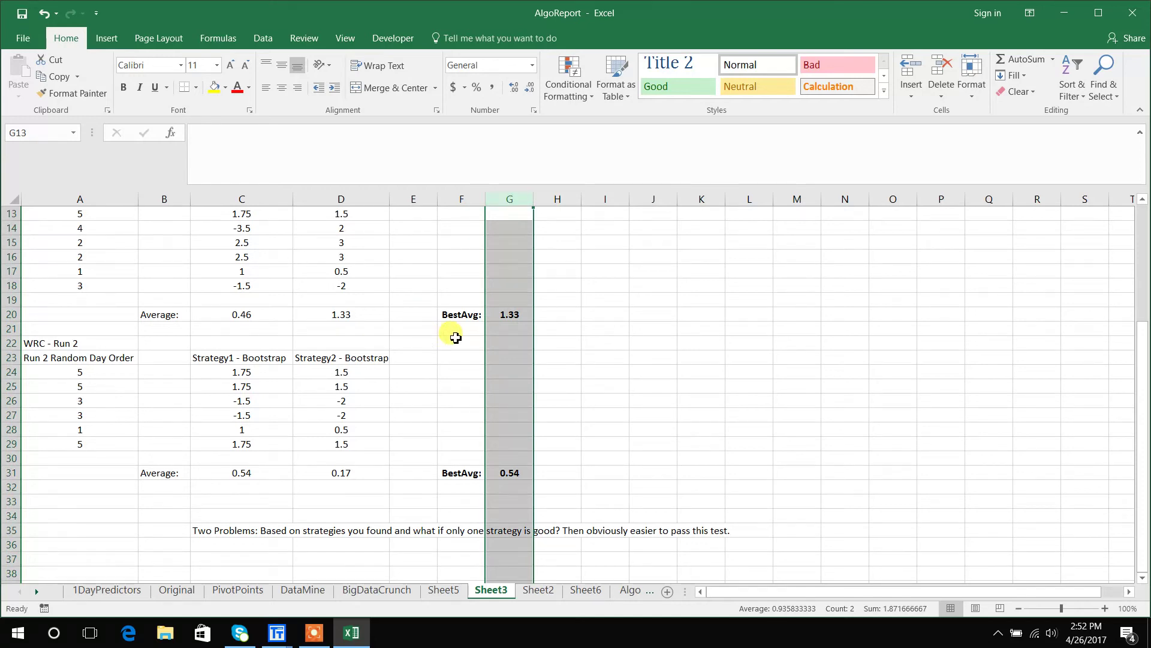
click(579, 356)
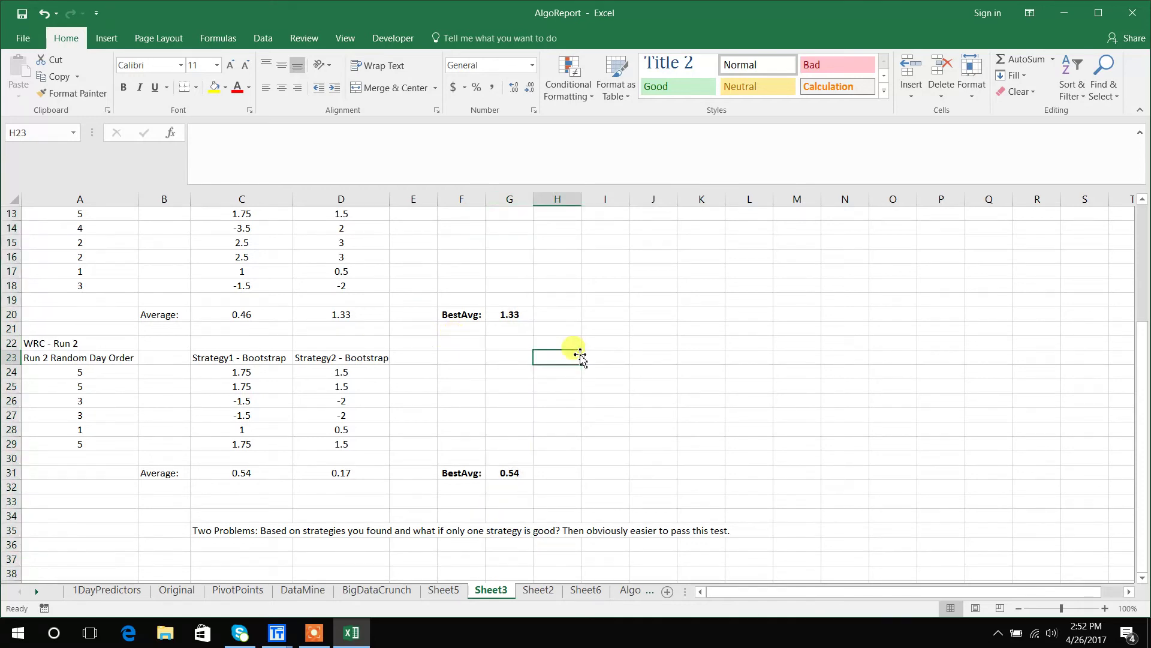
Step: Show Sheet5's Monte Carlo Permutation table from its top, selecting cell D1
click(435, 588)
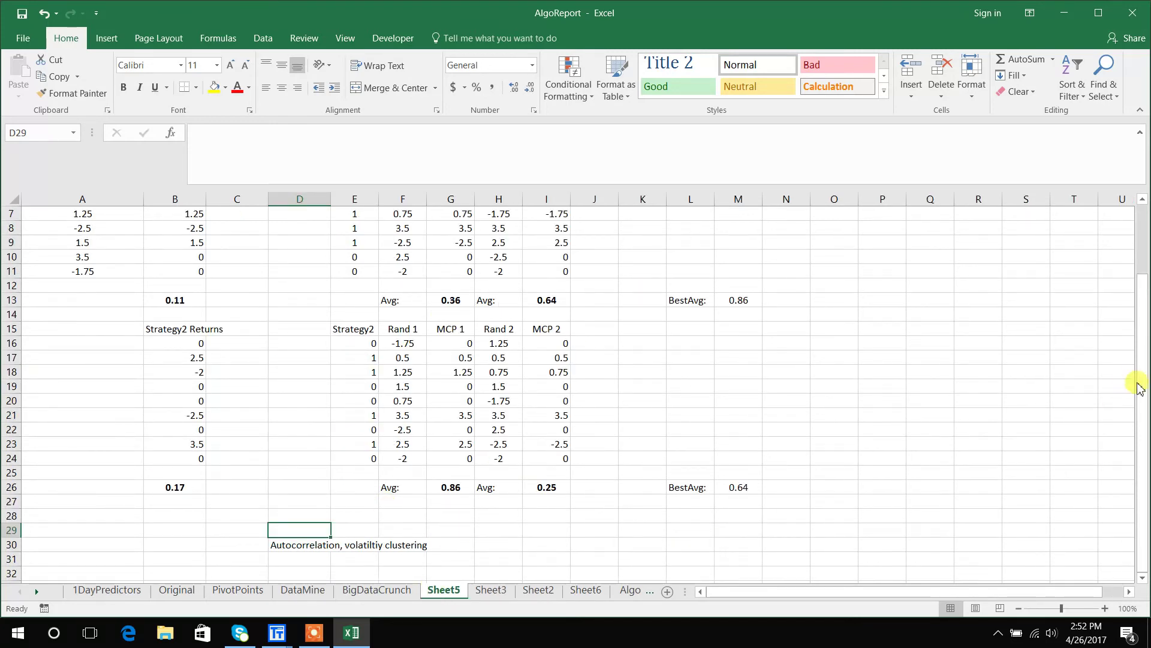
drag(1142, 386, 1142, 315)
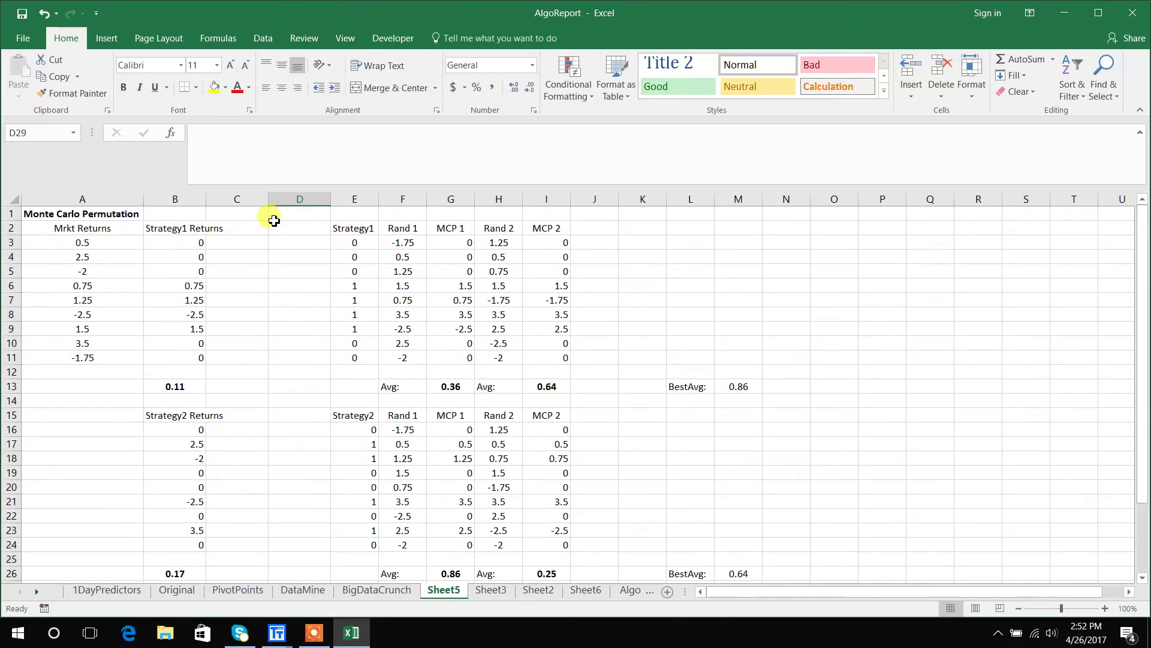
click(275, 217)
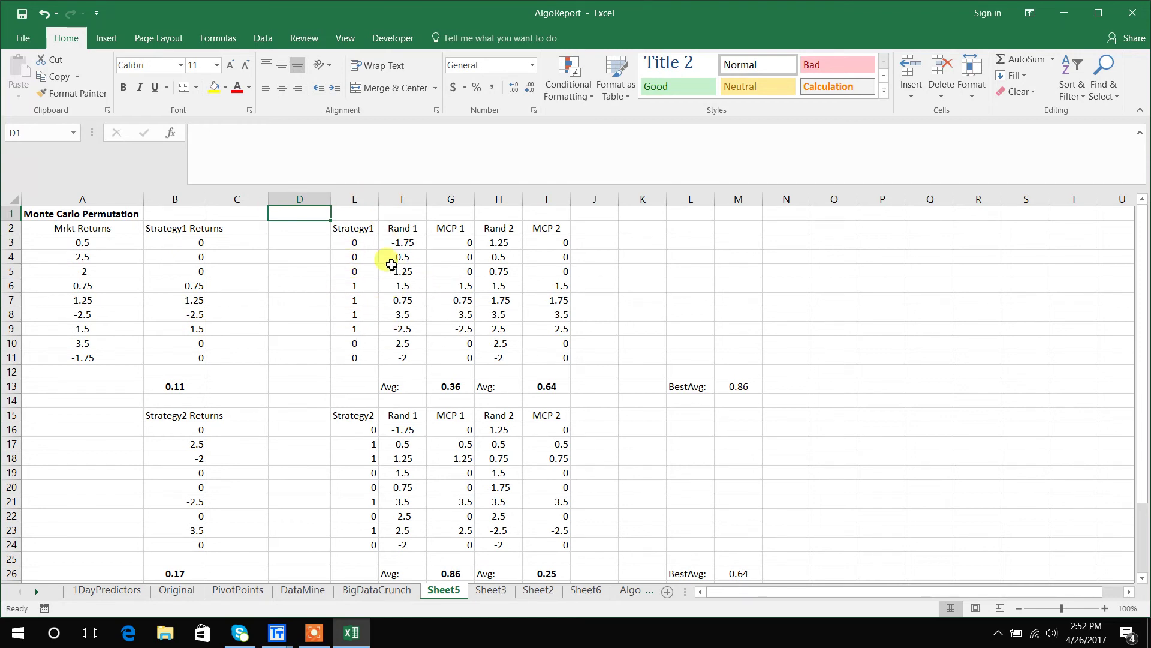
click(449, 246)
click(357, 287)
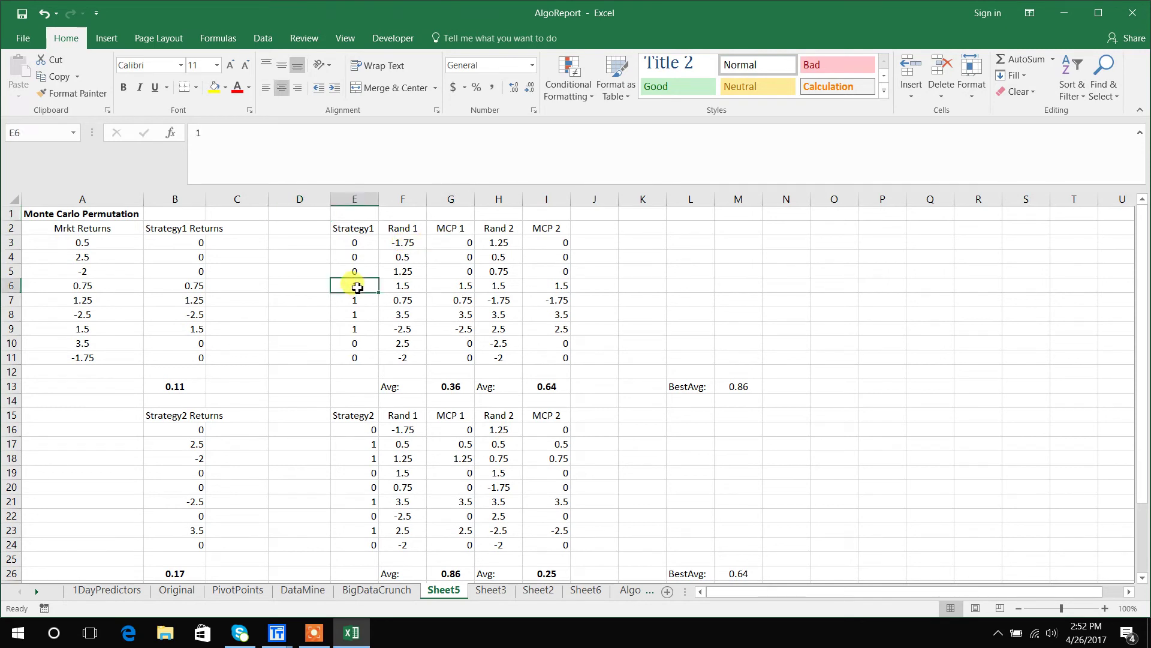
click(411, 284)
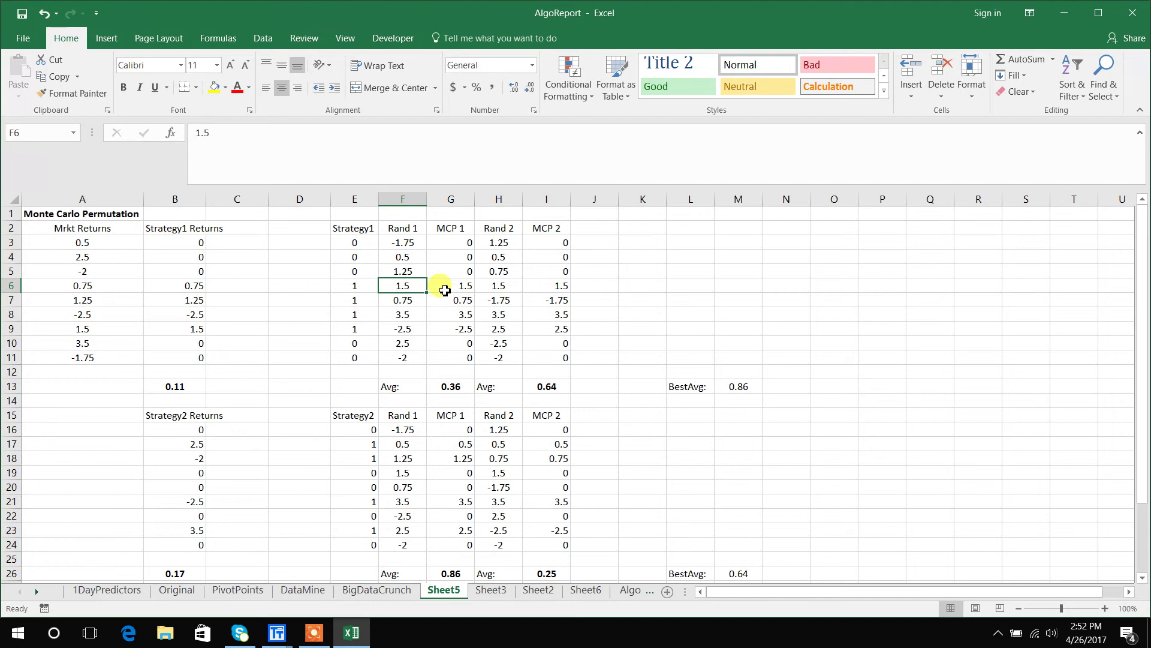
click(445, 289)
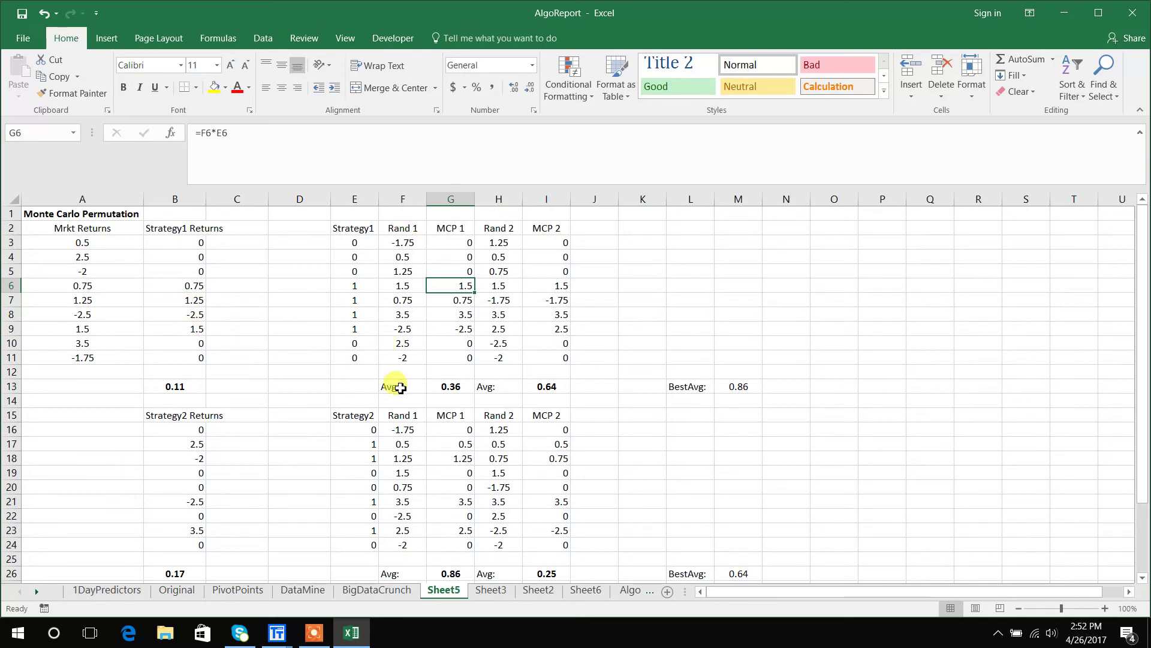
click(445, 389)
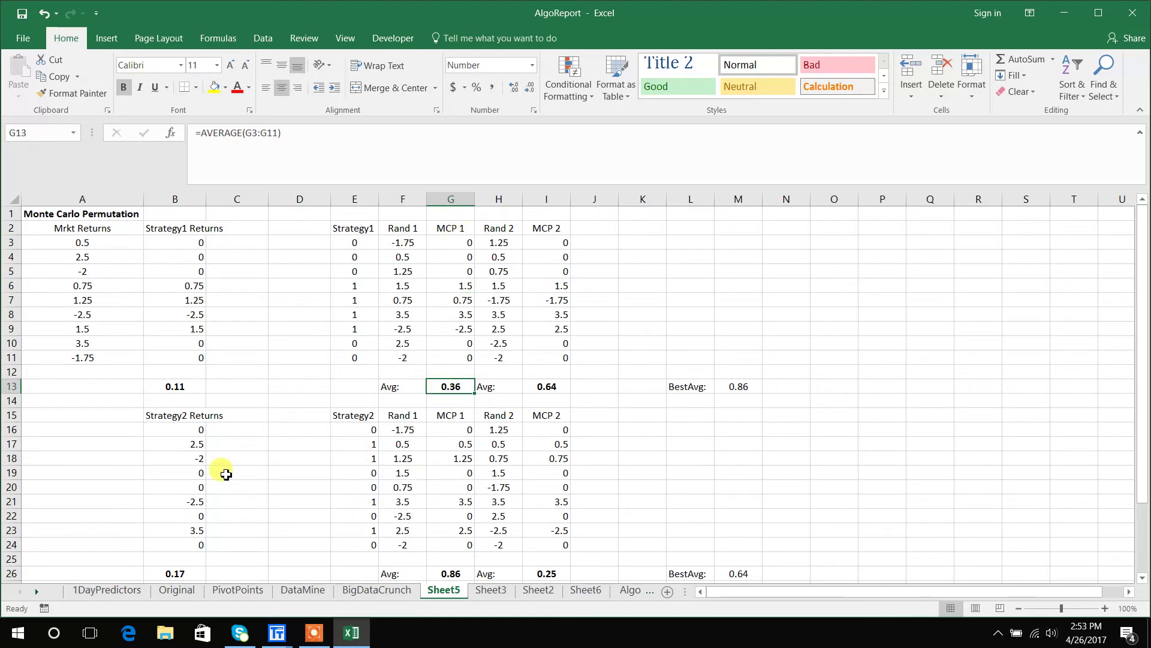
click(441, 570)
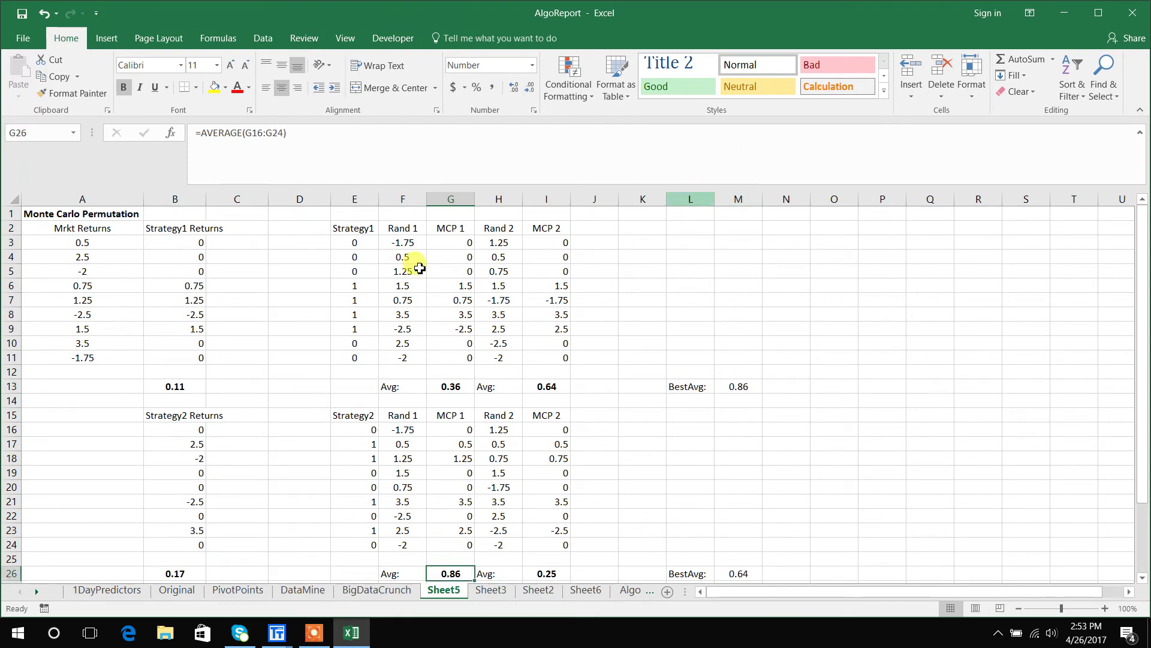
click(498, 199)
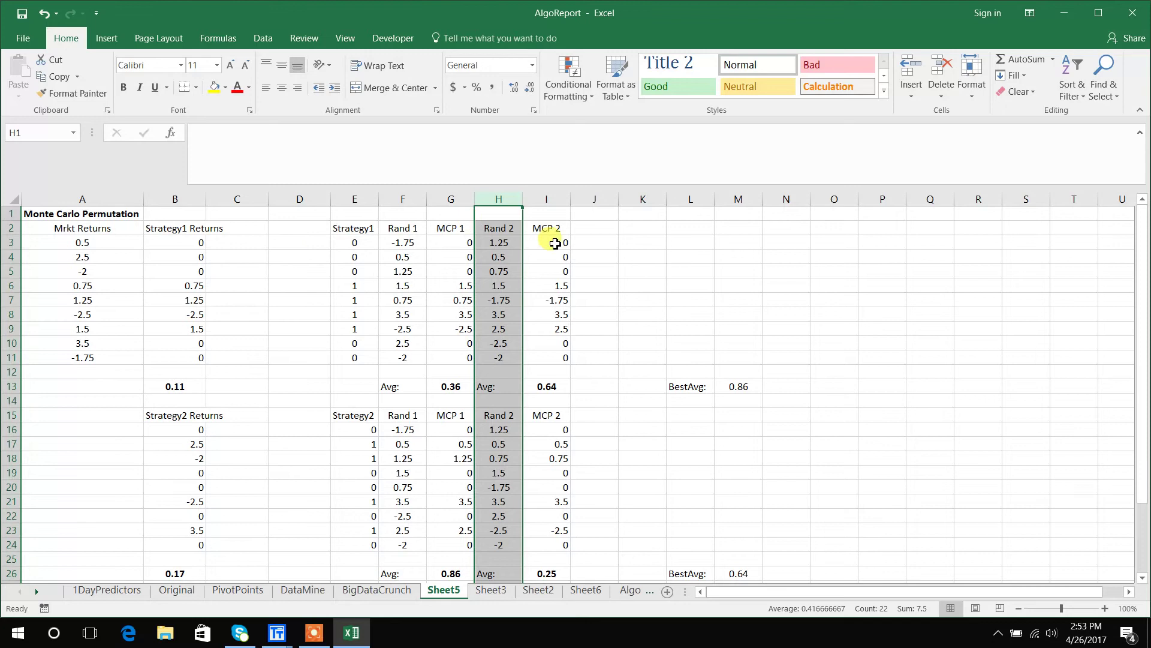
click(552, 197)
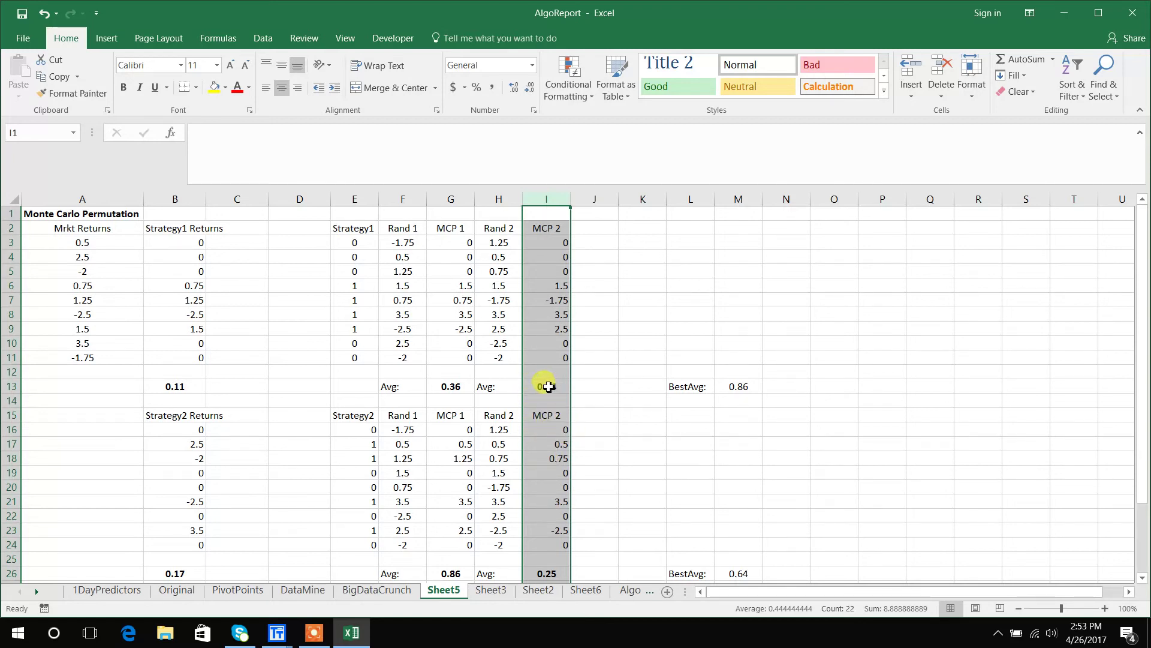
click(729, 572)
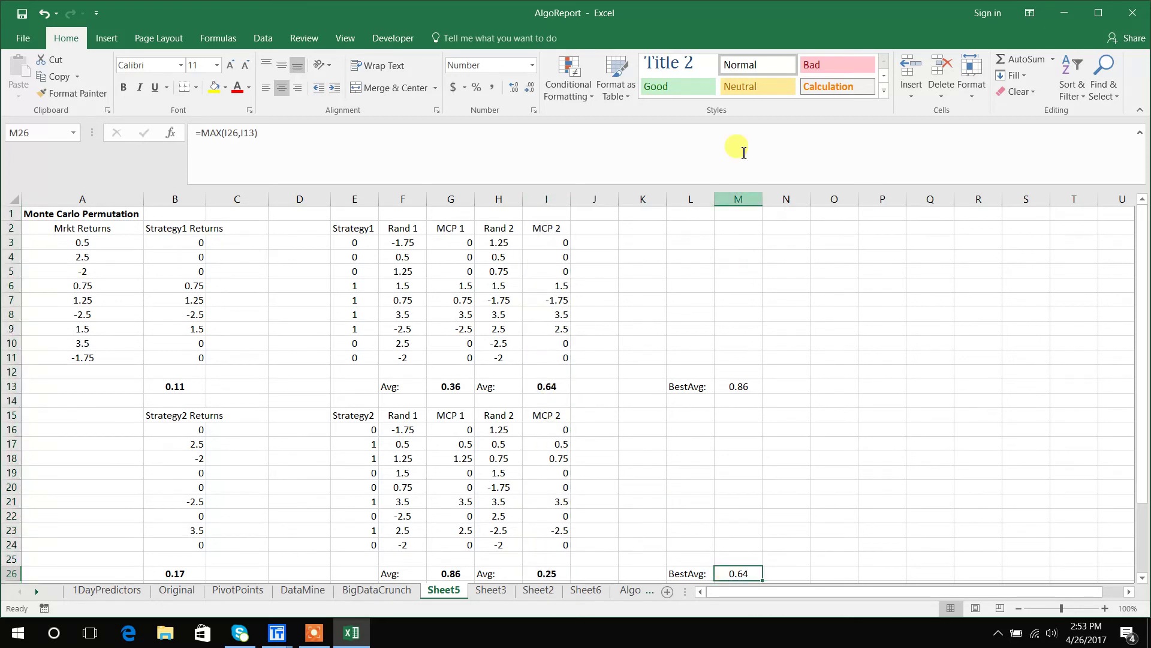
click(738, 199)
drag(1141, 217, 1142, 274)
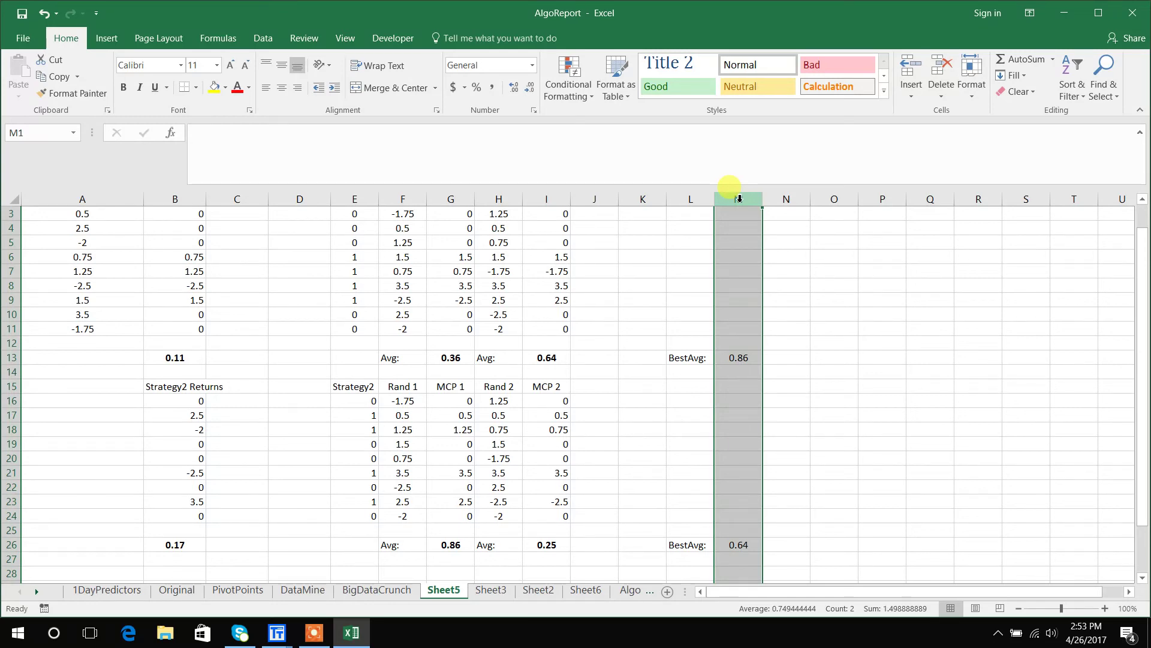
drag(1141, 316, 1125, 226)
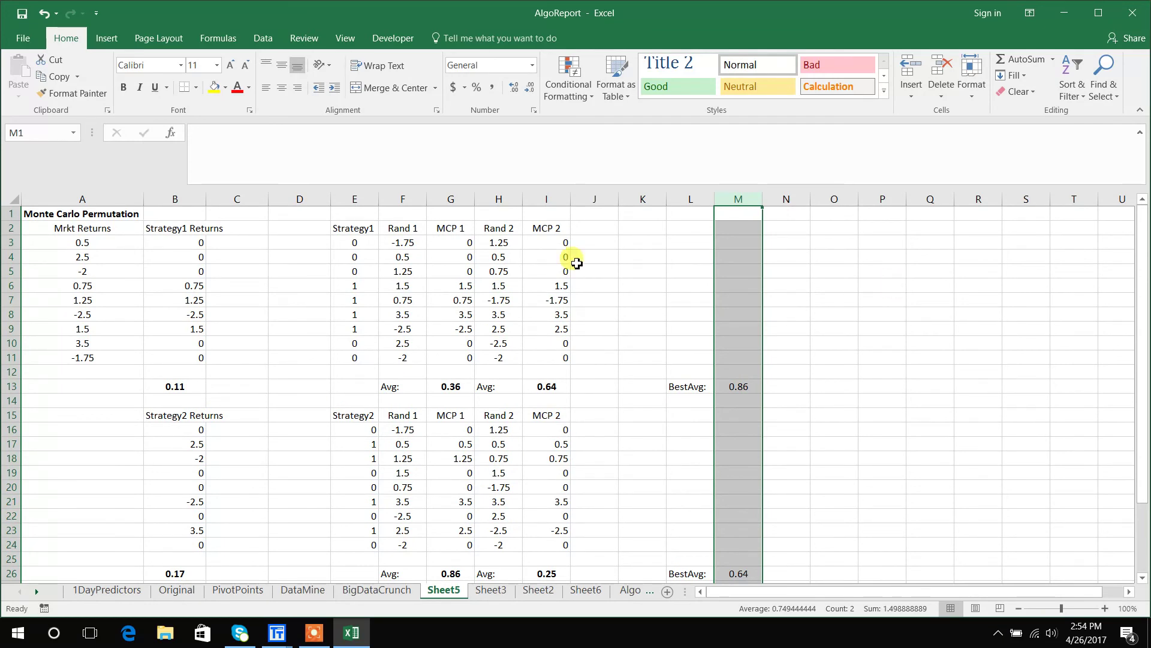
drag(192, 242, 165, 355)
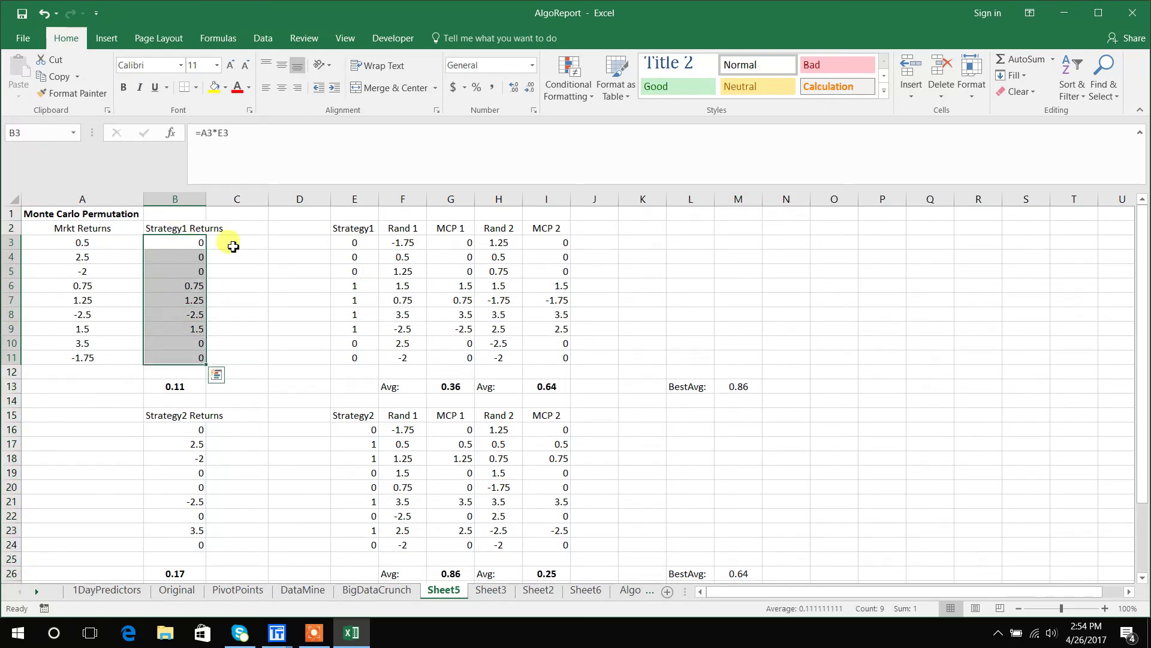
drag(402, 242, 401, 359)
click(290, 298)
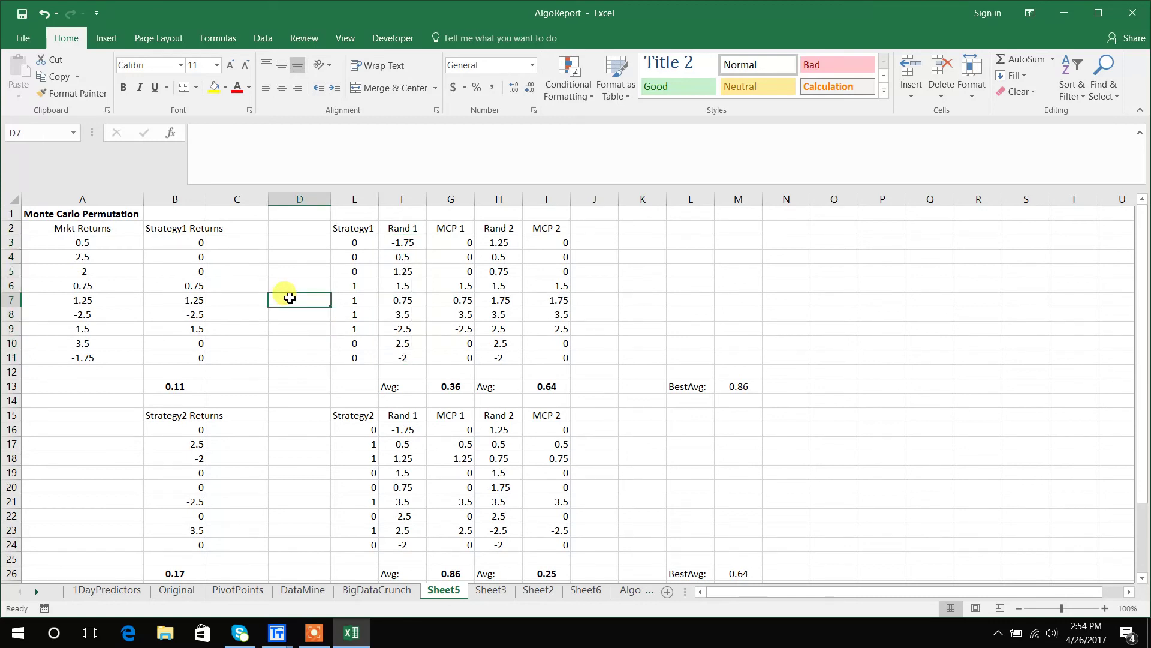
click(280, 255)
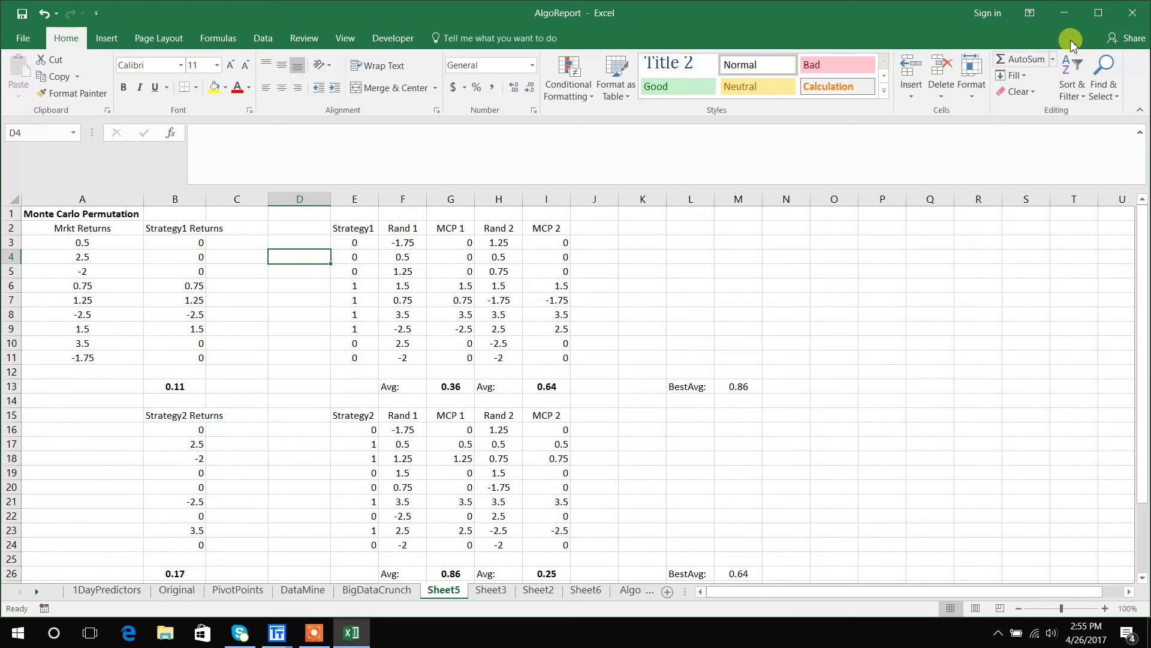
Step: Minimize Excel, overlay RANDOM curves on the equity chart, and open the Vs. Random histograms
click(1065, 18)
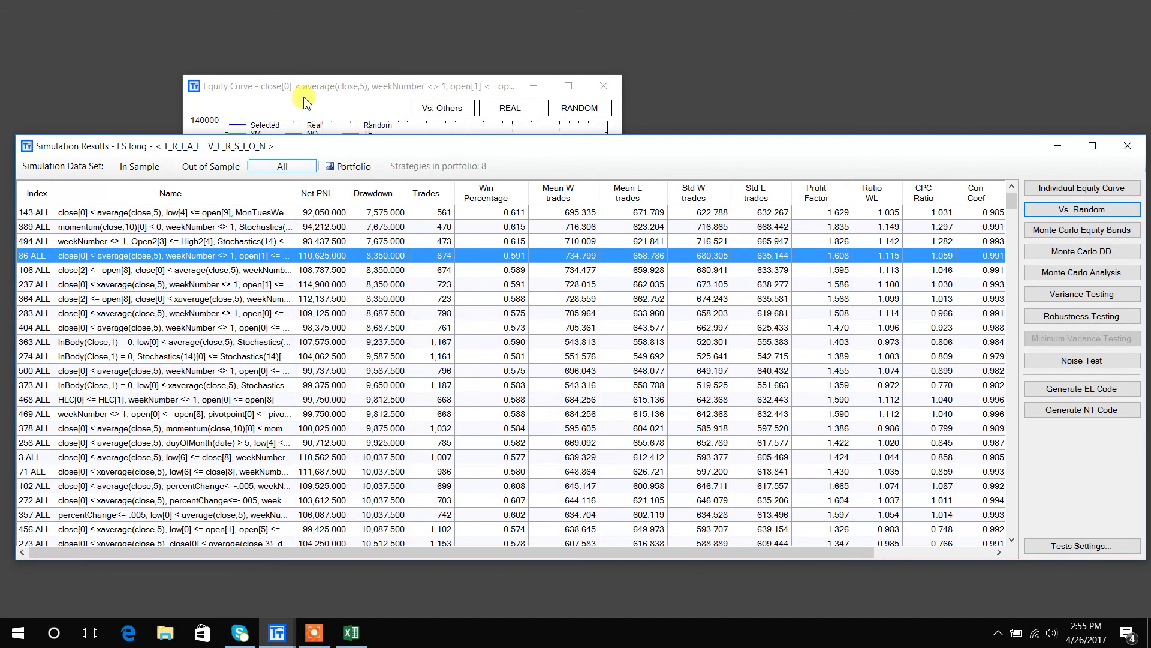
click(303, 99)
click(580, 111)
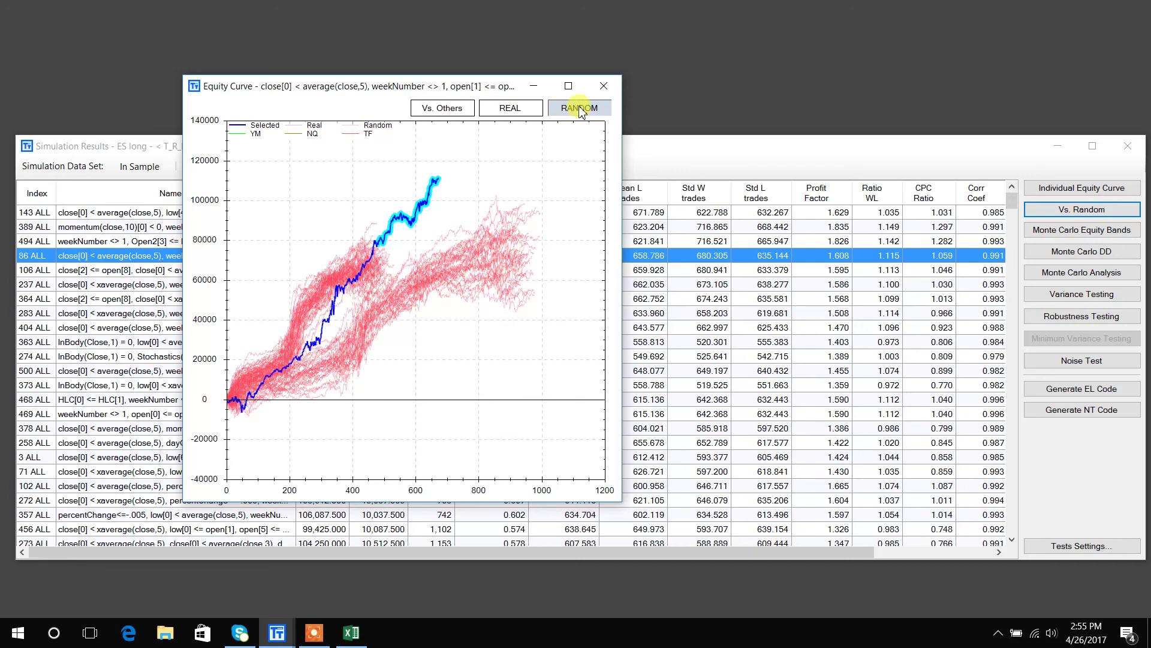
click(1079, 211)
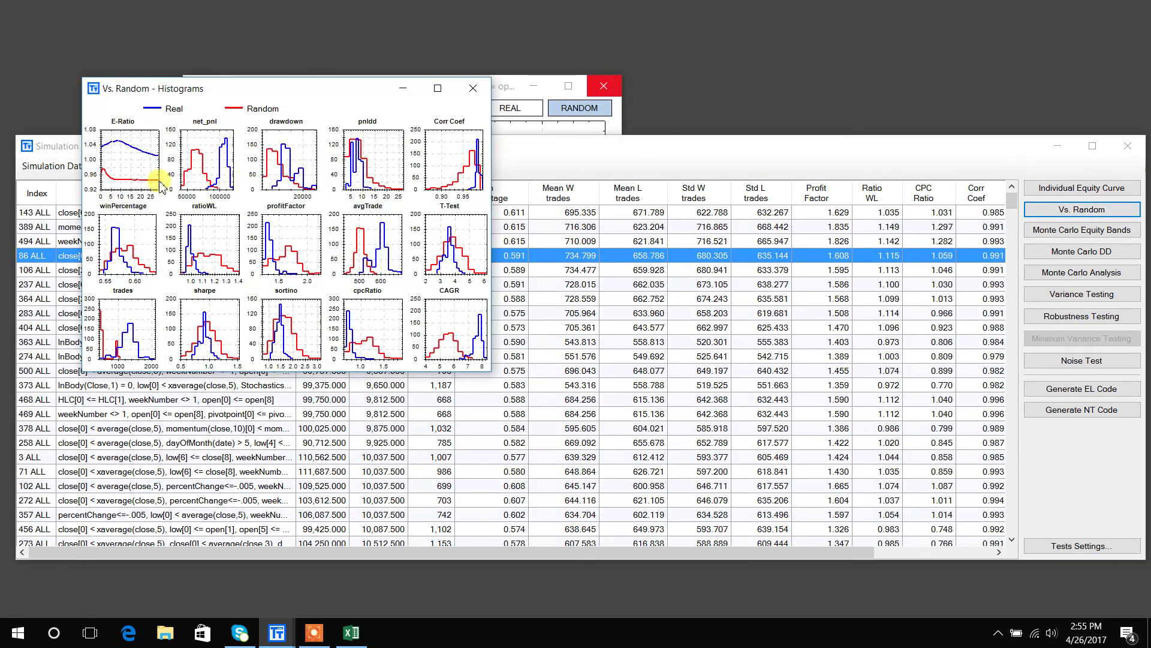
Step: Close the Vs. Random histograms and bring the equity chart with random curves forward
click(473, 89)
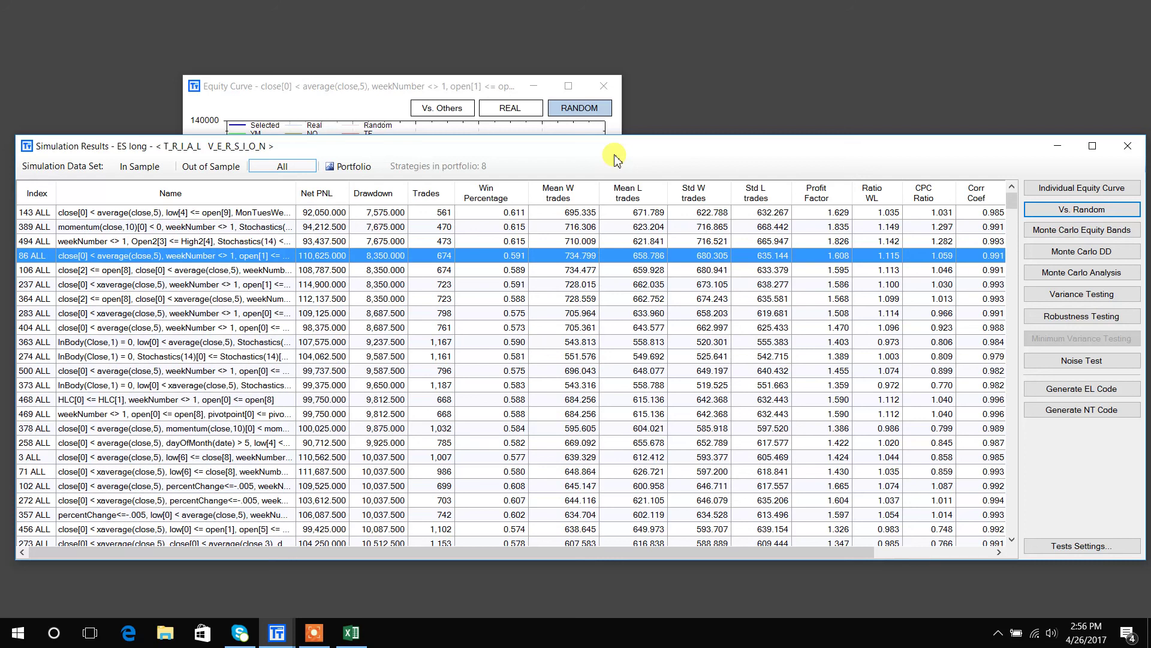
click(323, 90)
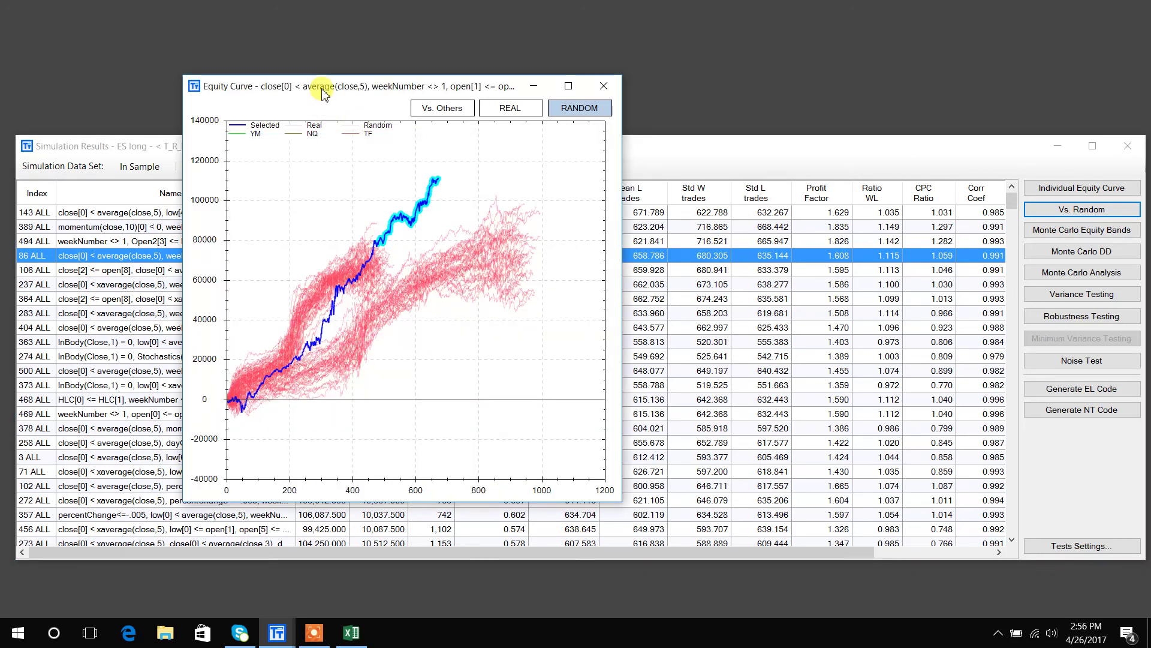